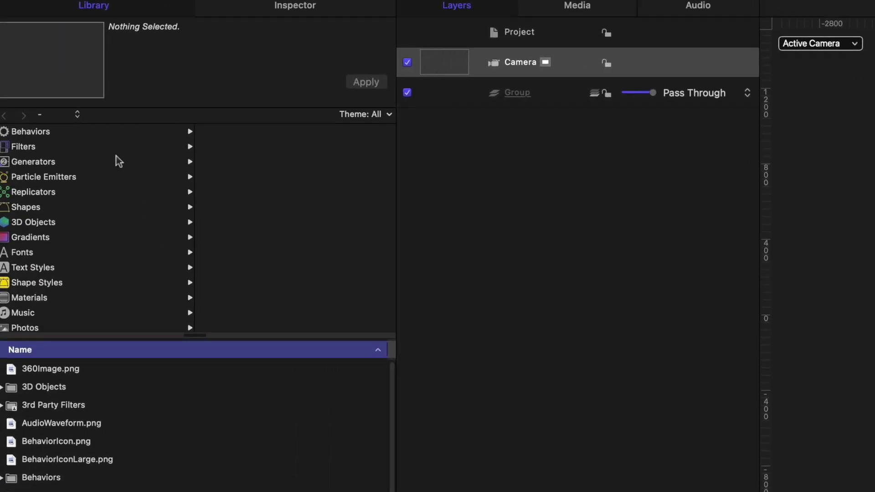
Step: Add the Grid generator from the library to the layer list in a new group below the existing empty group
left_click(118, 160)
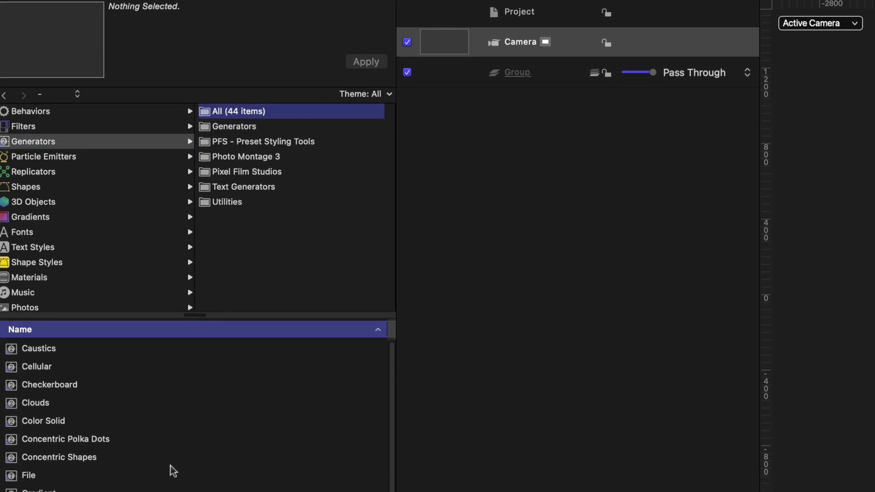
left_click(59, 388)
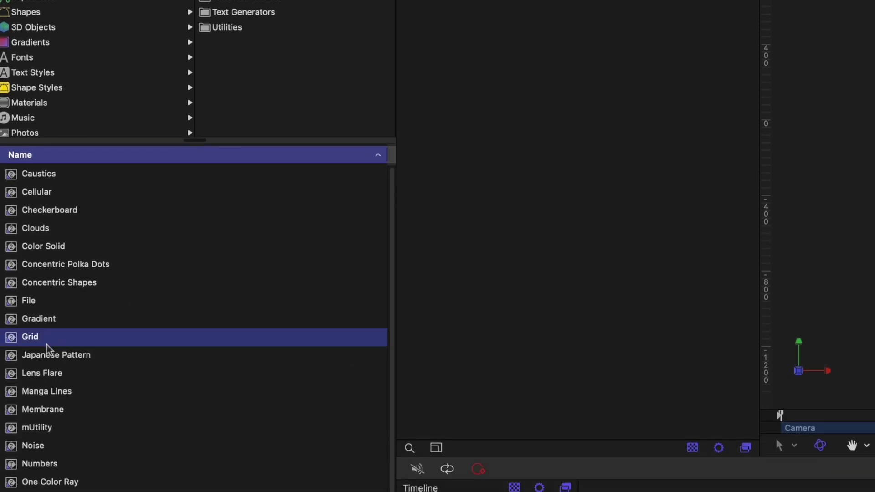
left_click_drag(47, 345, 581, 0)
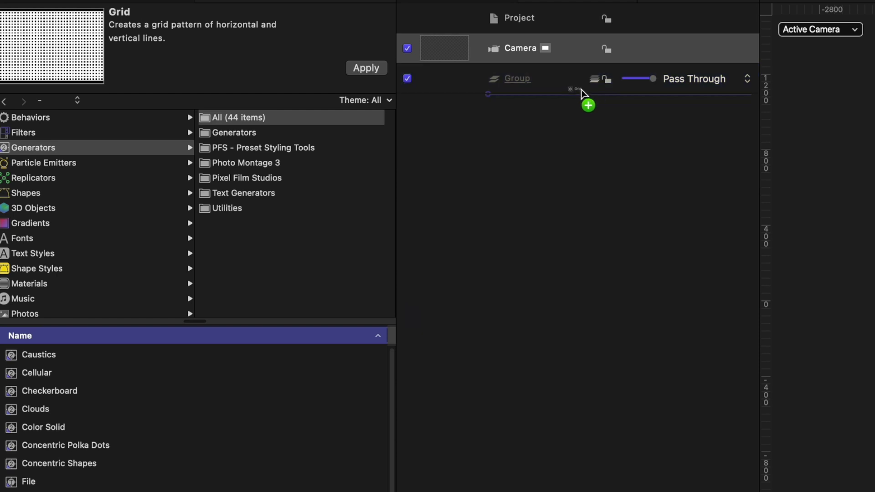
left_click_drag(581, 93, 578, 90)
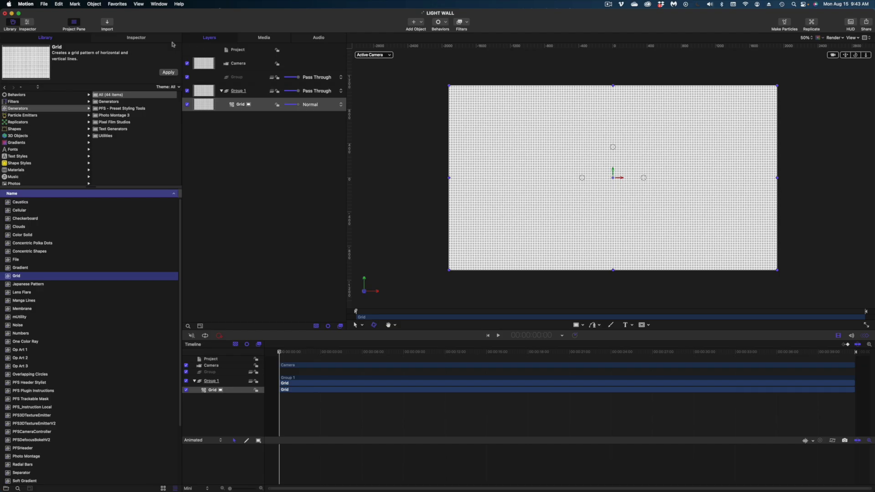
Step: Set the grid's line color to black and its background color to a very dark grey
left_click(136, 38)
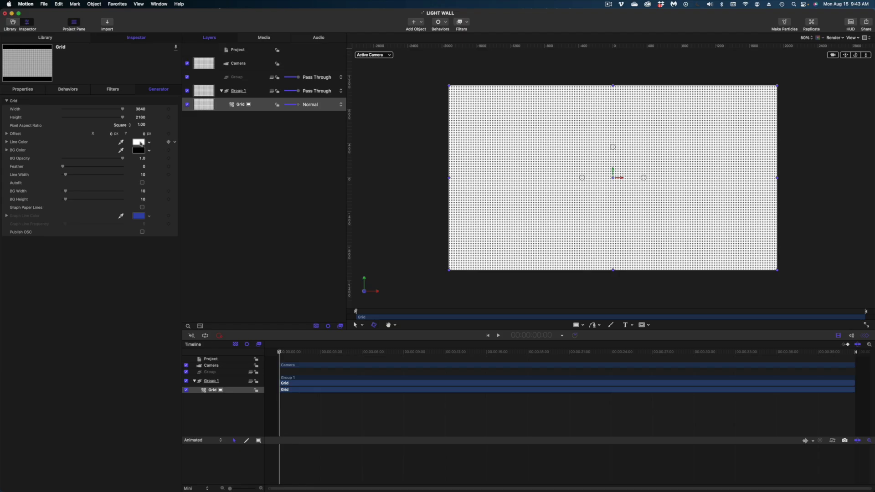
left_click(139, 142)
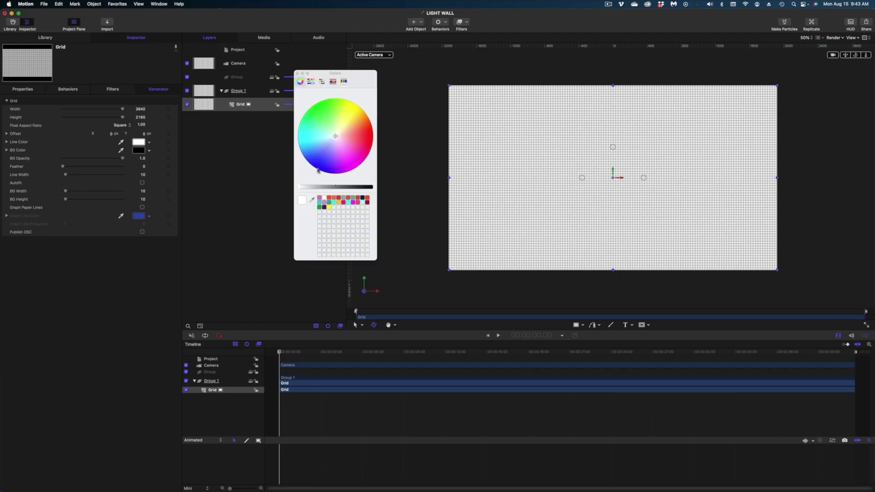
left_click_drag(335, 187, 404, 195)
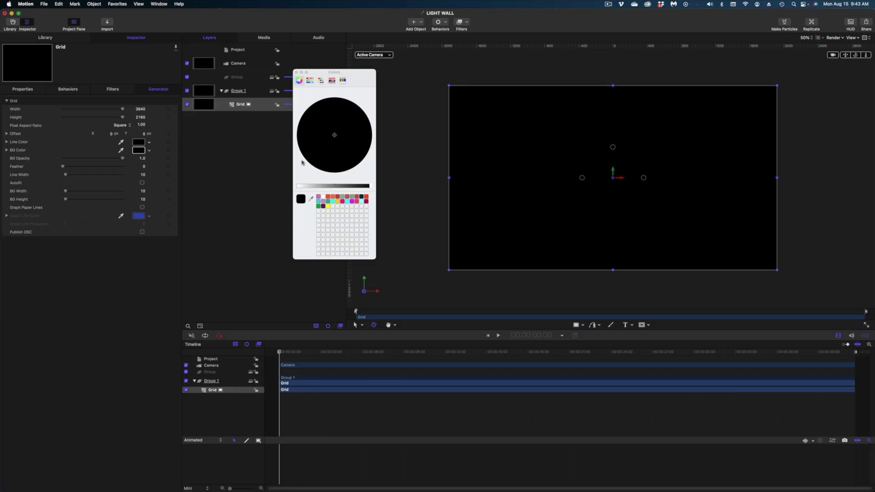
left_click_drag(736, 211, 731, 215)
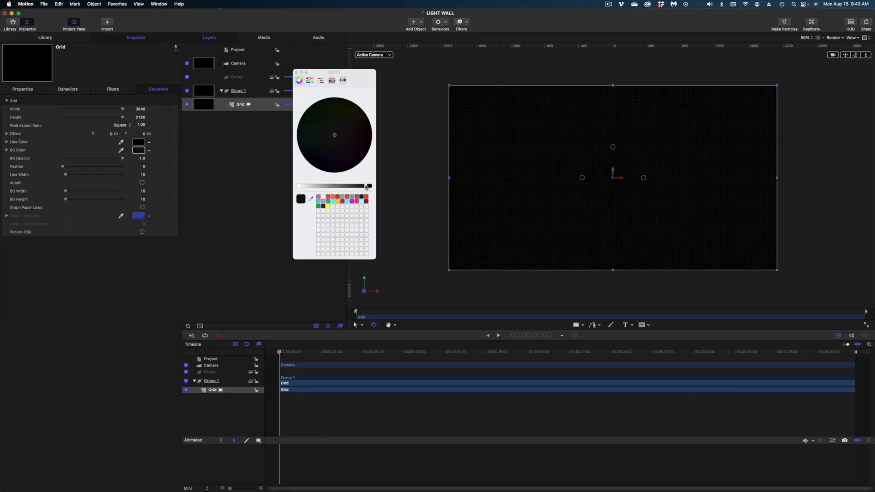
left_click(296, 73)
Step: Set the grid's feather to 1.0, line width to 24 and BG width to 34, and increase its BG height
left_click(144, 167)
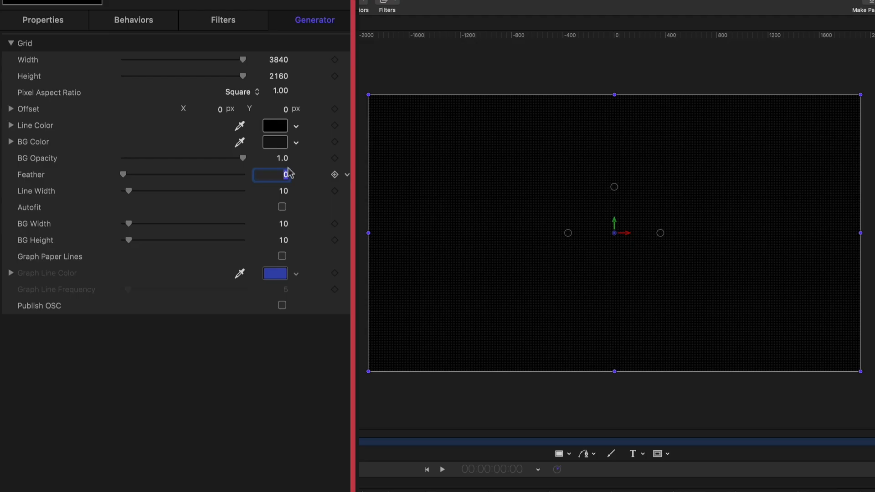
key("Return")
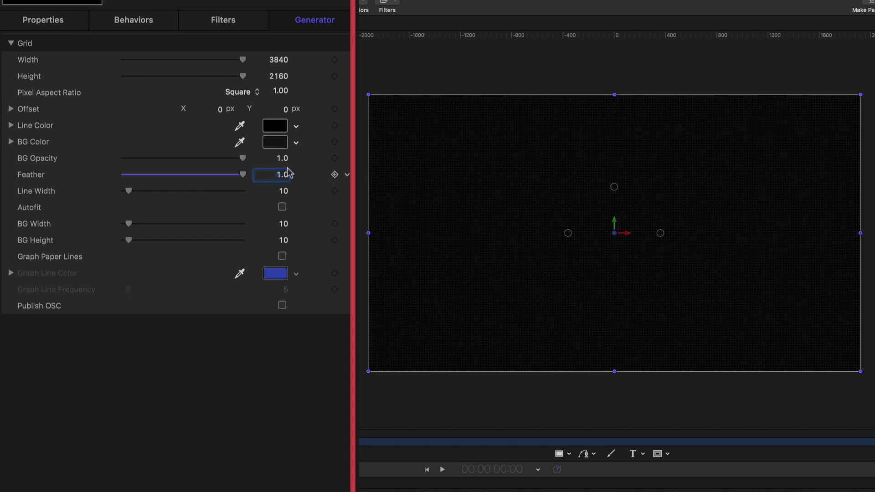
left_click_drag(284, 194, 292, 193)
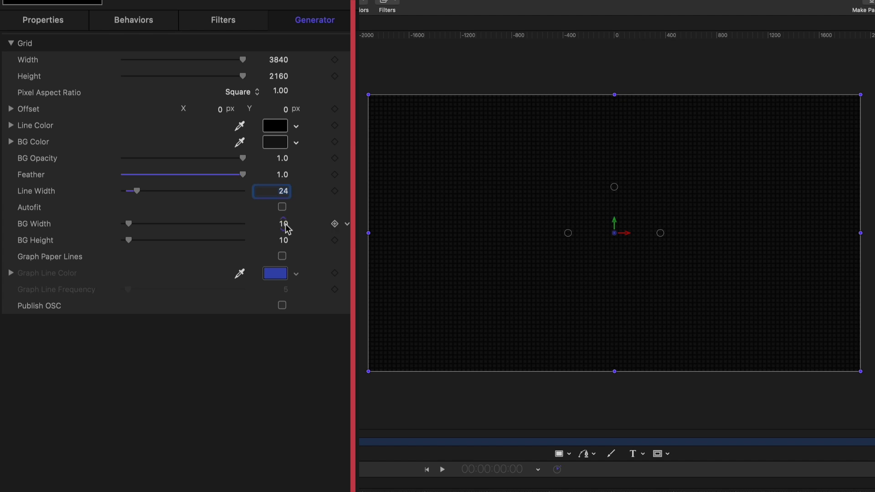
type("34")
key("Return")
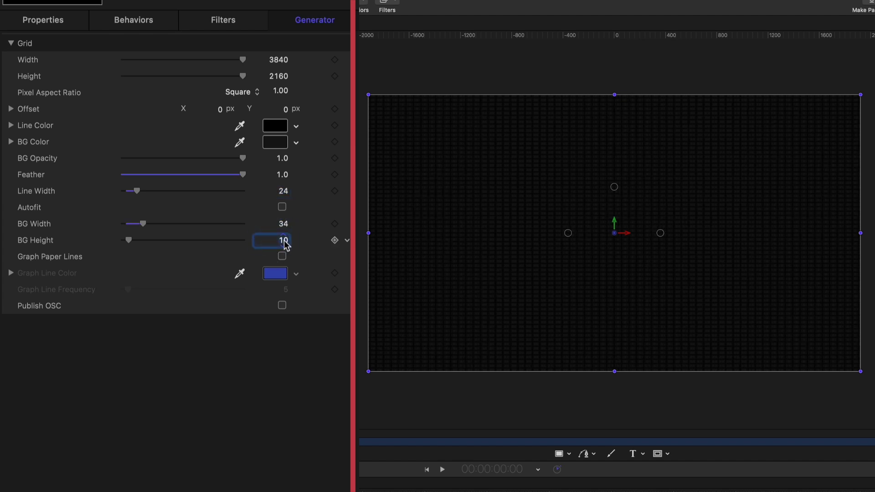
left_click_drag(285, 240, 291, 240)
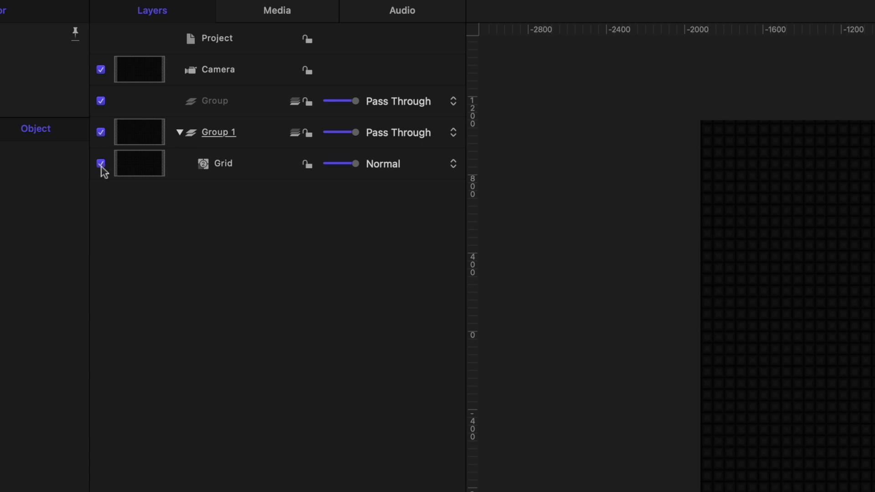
Step: Hide the Grid layer and draw a large circle near the middle of the canvas
left_click(100, 163)
left_click(102, 164)
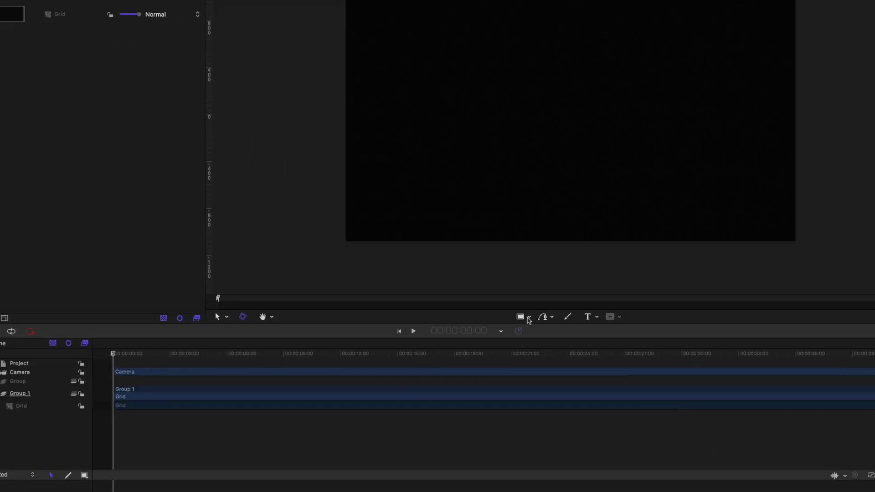
left_click(576, 326)
left_click(590, 345)
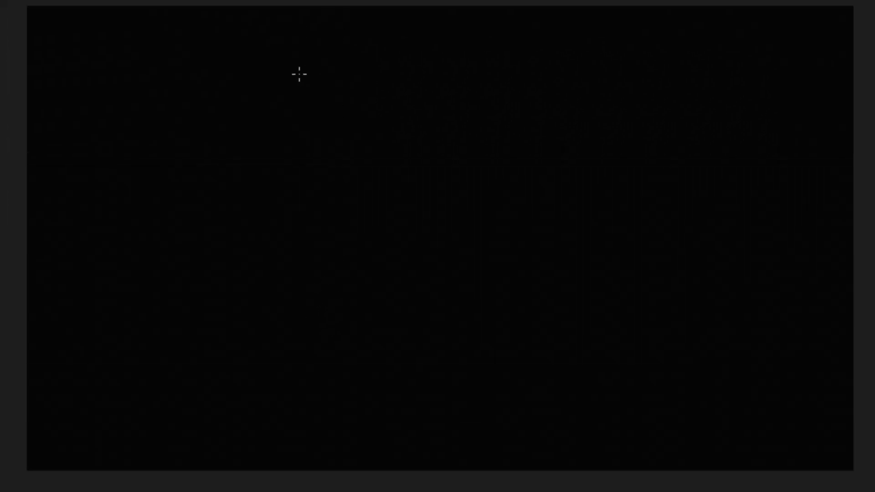
left_click_drag(327, 98, 615, 355)
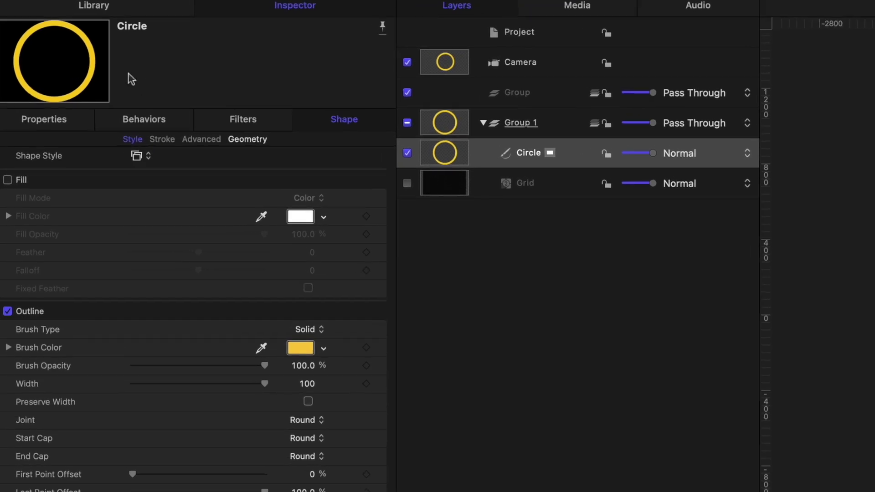
Step: Reset the circle's position to center it in the frame
left_click(66, 120)
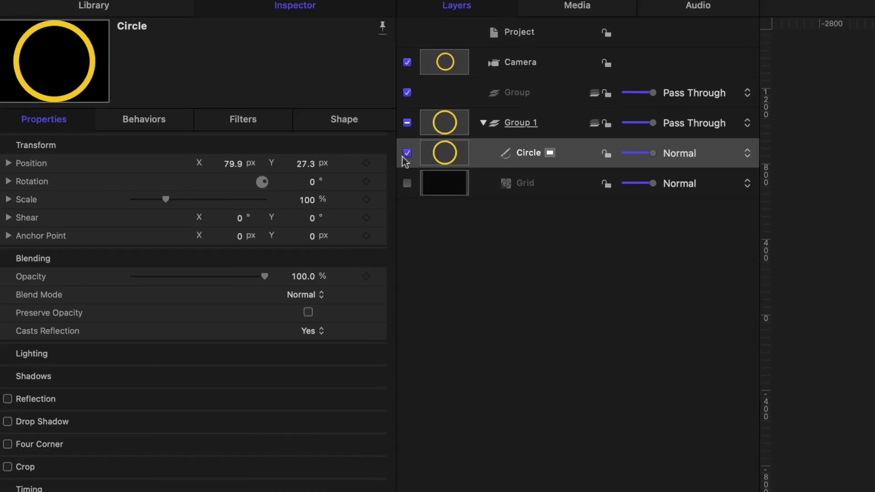
left_click(384, 163)
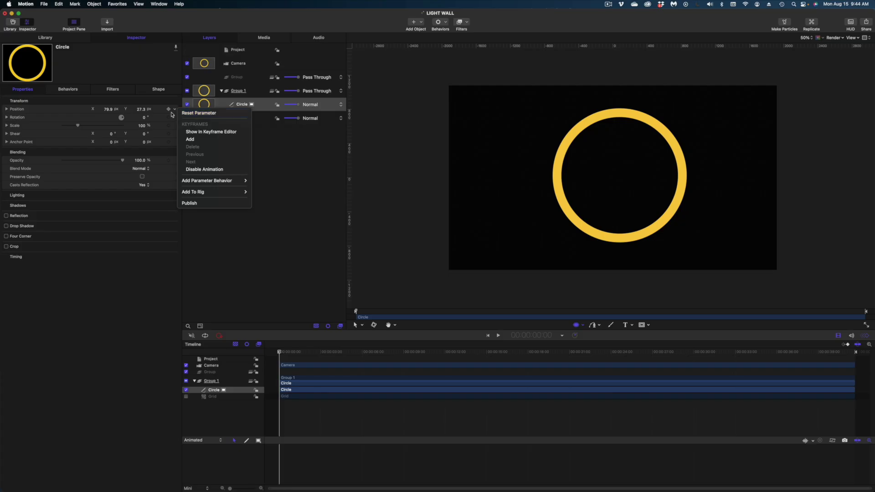
left_click(421, 171)
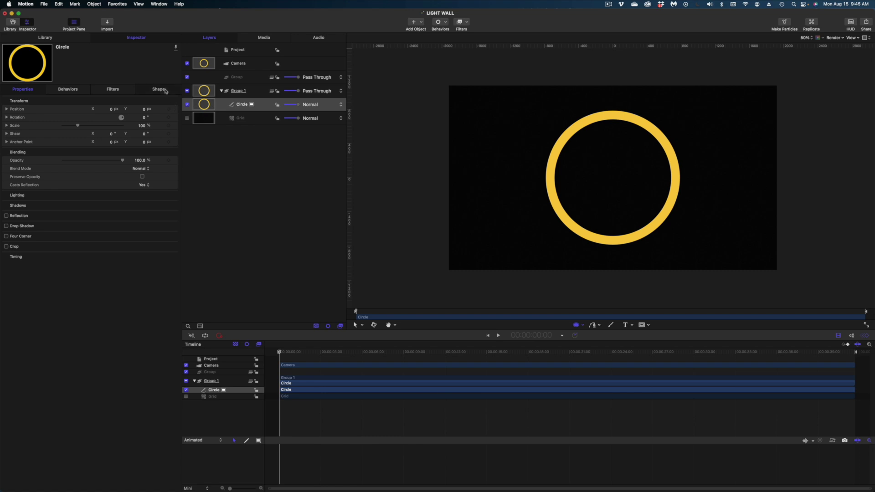
Step: Give the circle a solid black fill and turn off its outline
left_click(165, 90)
left_click(6, 116)
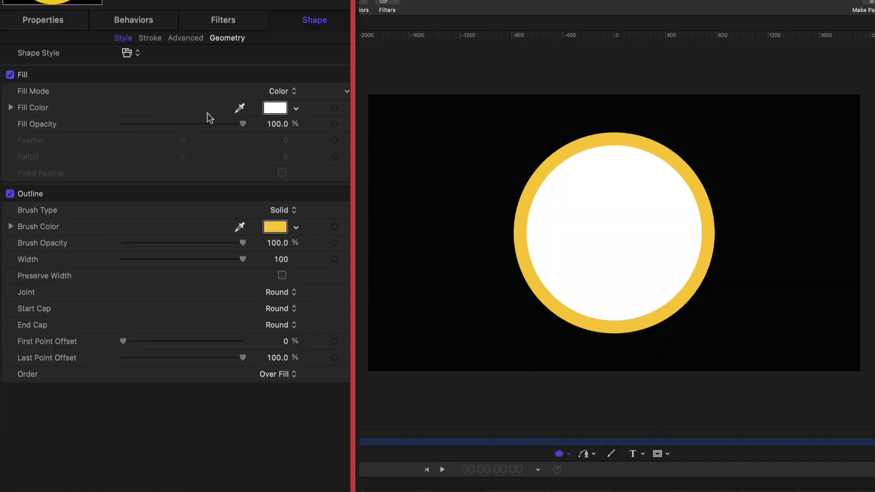
left_click(275, 107)
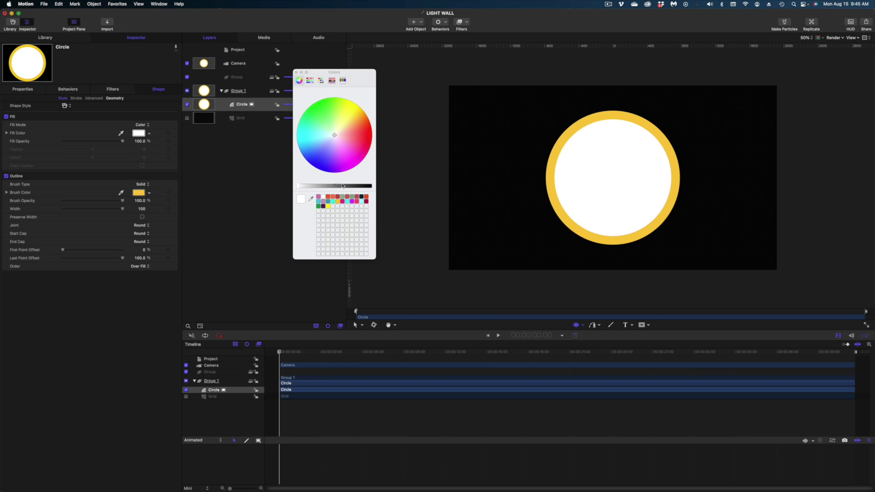
left_click_drag(342, 185, 372, 186)
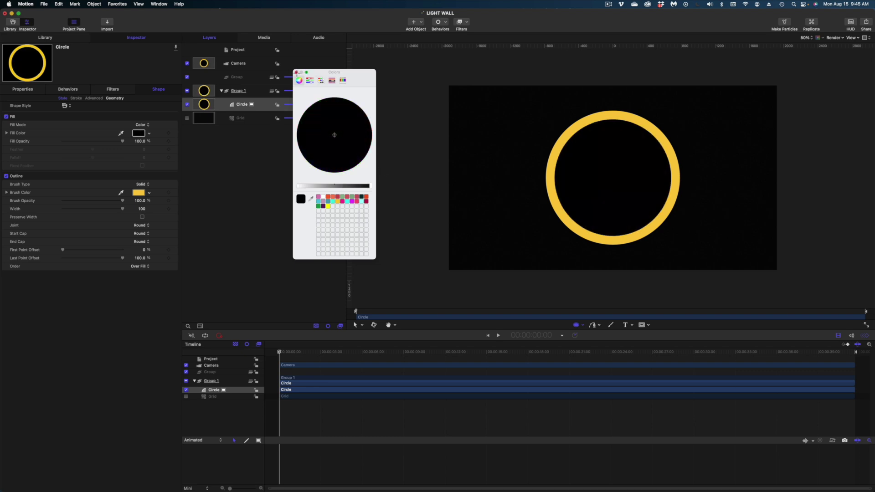
left_click(295, 72)
left_click(6, 176)
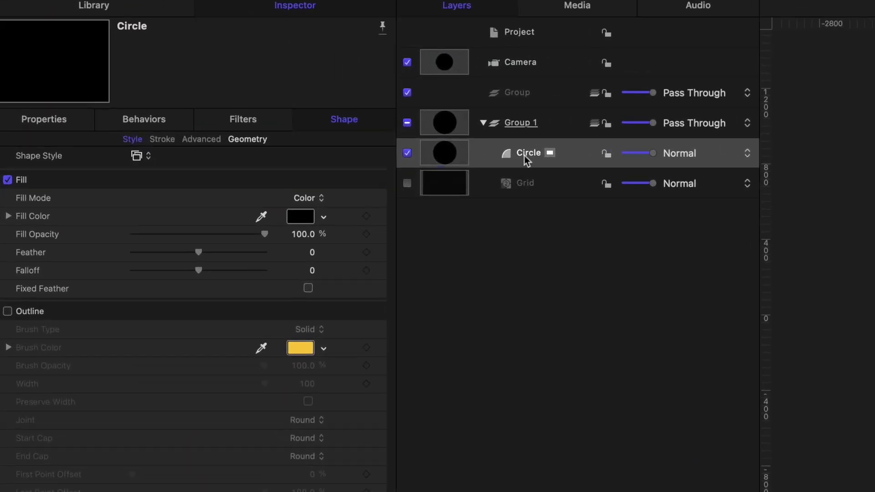
Step: Duplicate the circle and make the copy outline-only by disabling its fill and enabling its outline
right_click(524, 155)
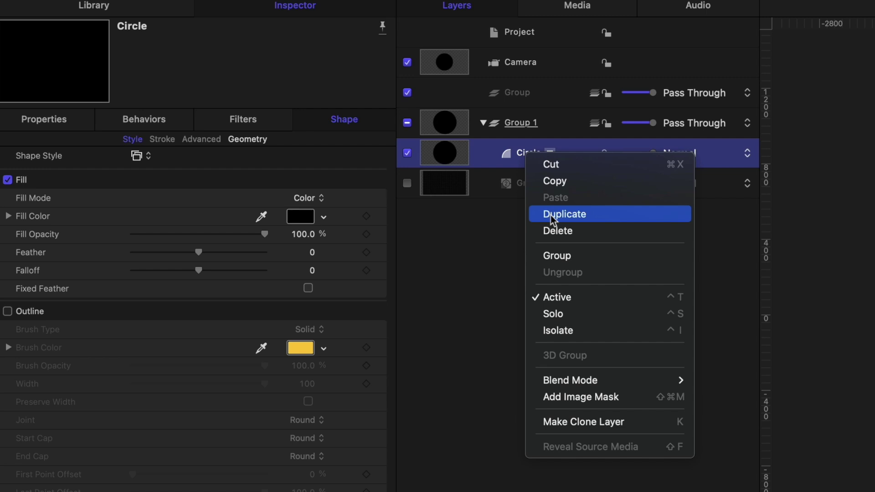
left_click(550, 215)
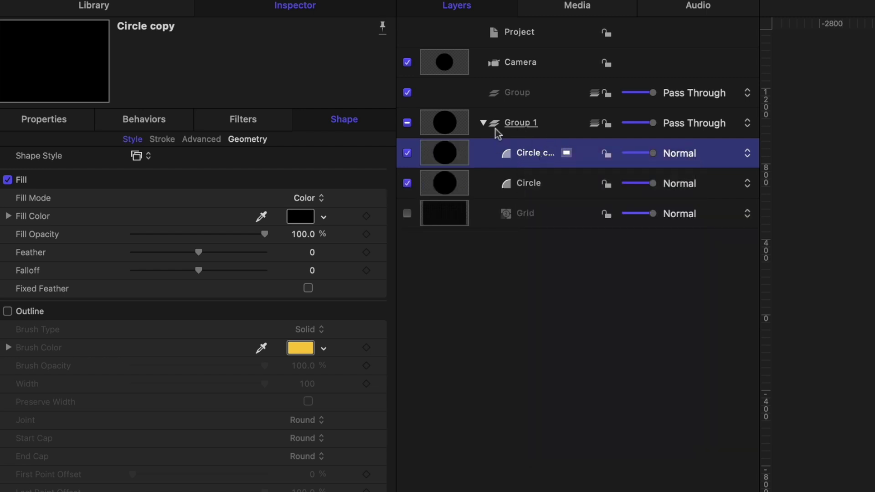
left_click(7, 179)
left_click(8, 311)
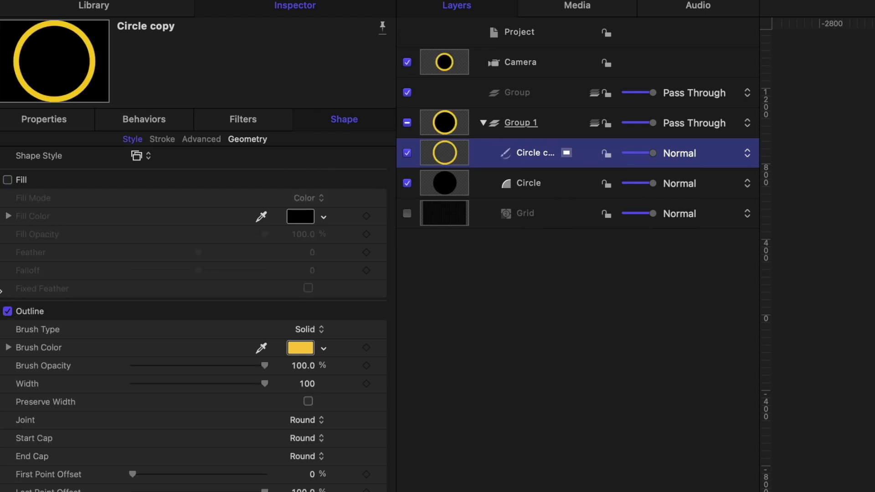
Step: Set the circle copy's outline to a very dark grey with a width of 27
left_click(301, 347)
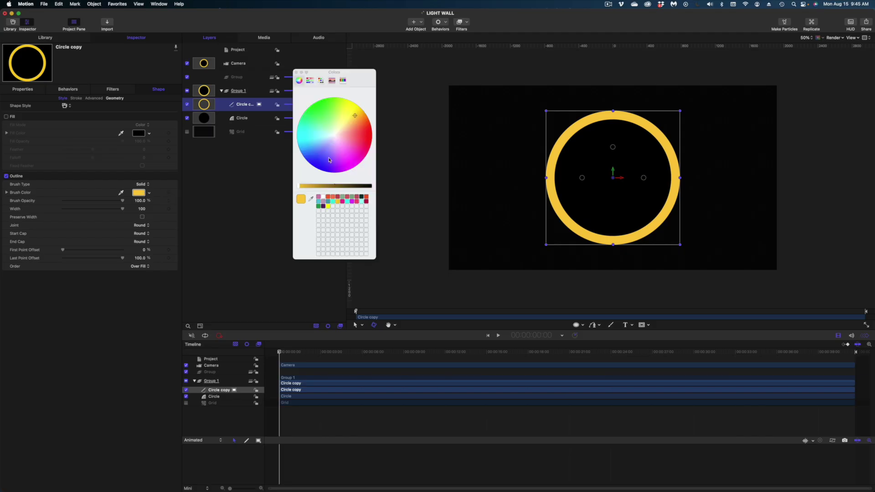
left_click(334, 135)
left_click_drag(337, 186, 365, 187)
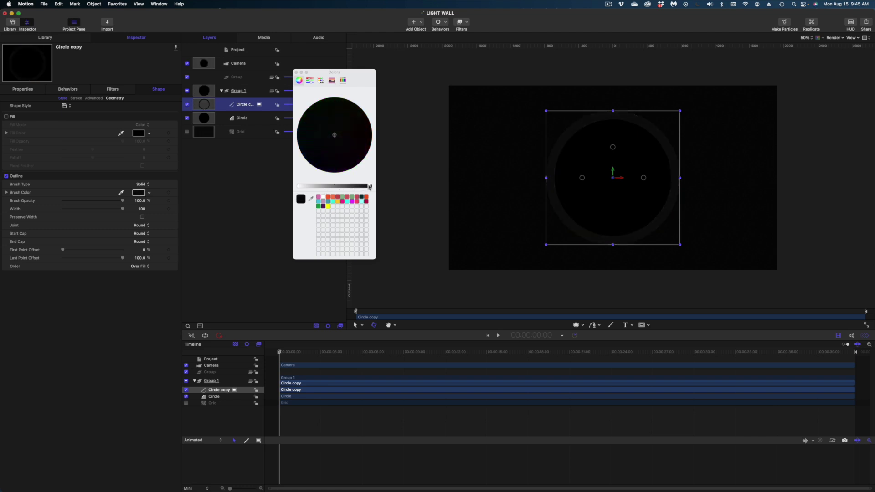
left_click(296, 72)
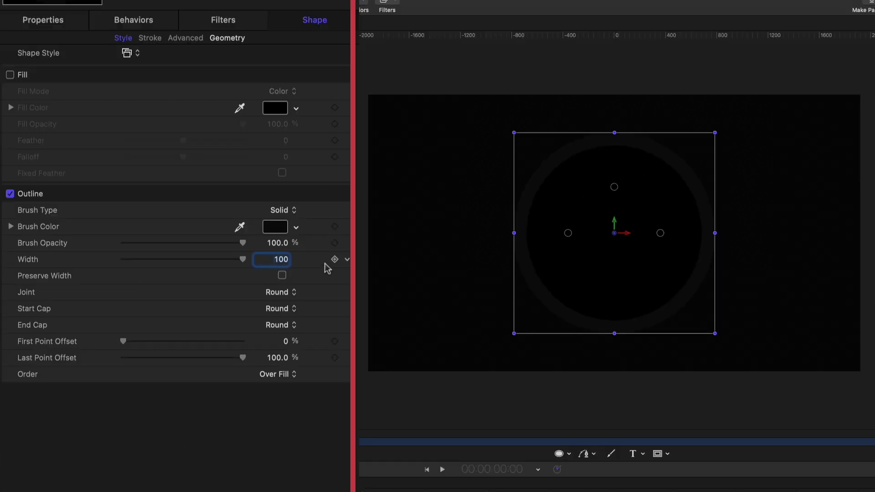
type("27")
key("Return")
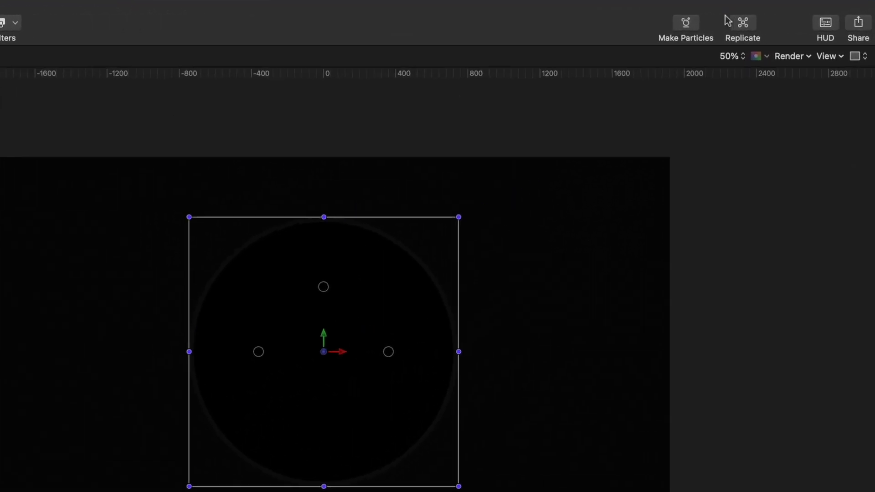
Step: Replicate the circle copy and set the replicator's shape to Line
left_click(709, 26)
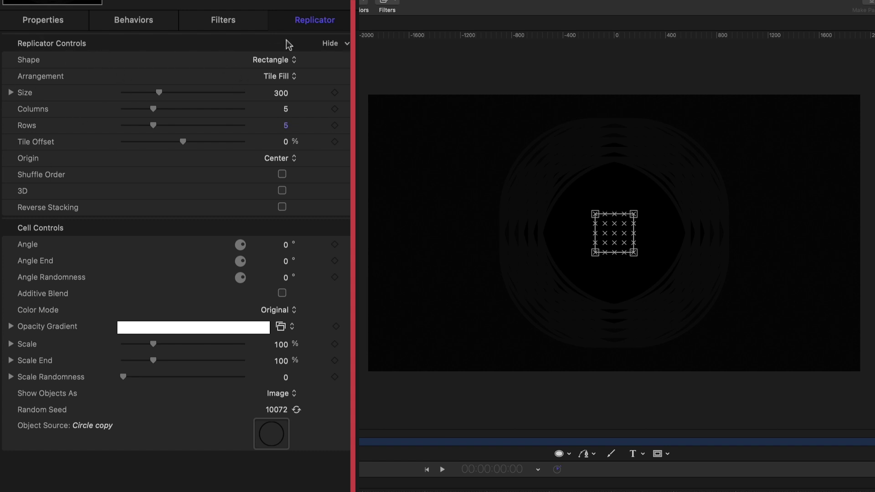
left_click(287, 60)
left_click(286, 50)
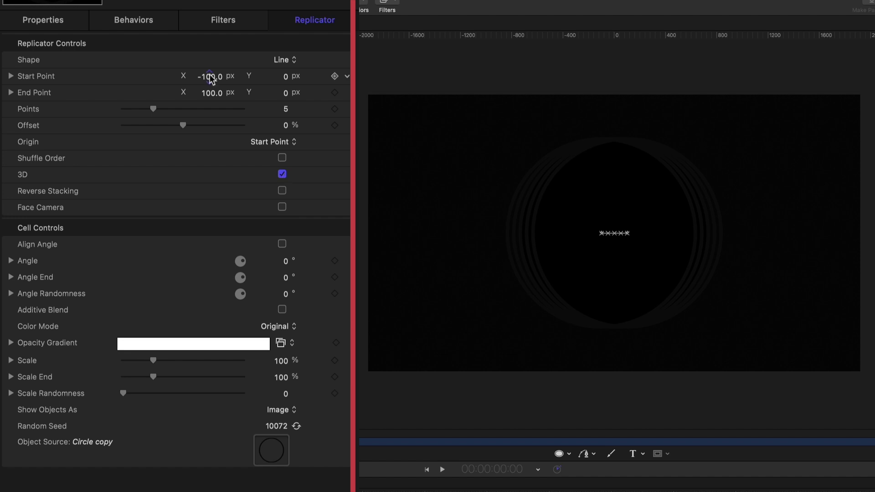
Step: Set the X coordinates of both the start point and the end point of the replicator's line to 0 px
left_click(11, 76)
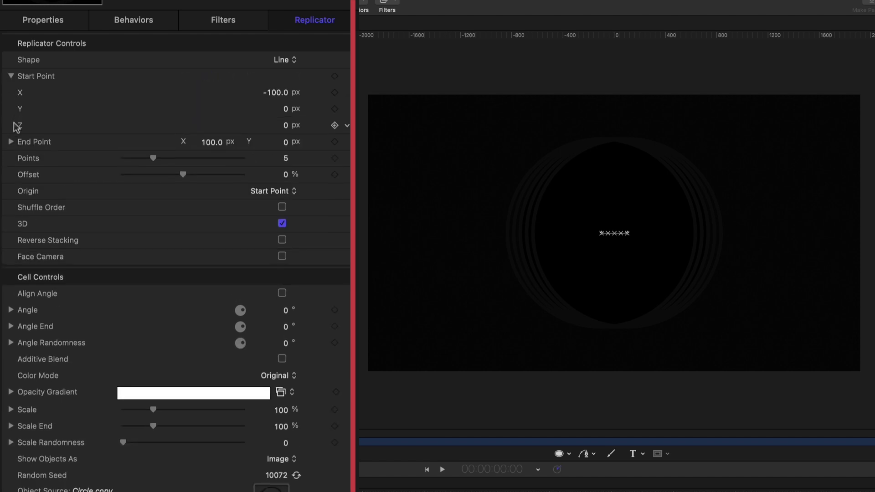
left_click(11, 142)
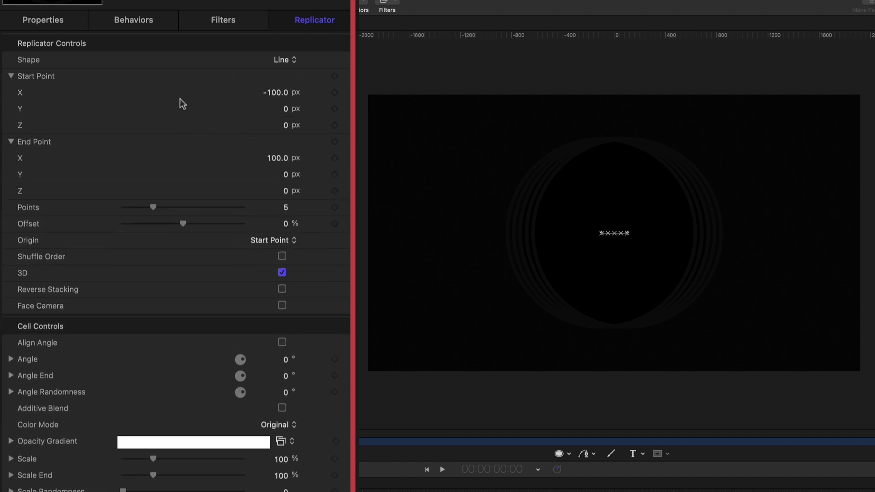
left_click(279, 93)
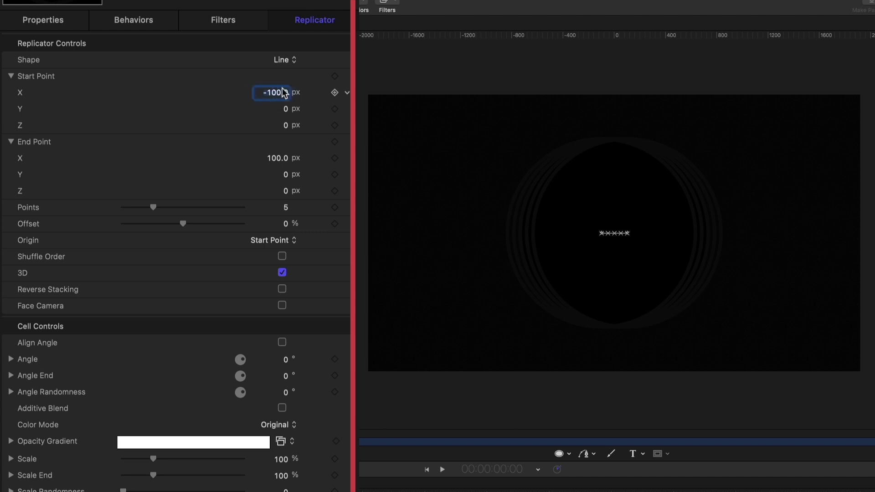
type("0")
key("Return")
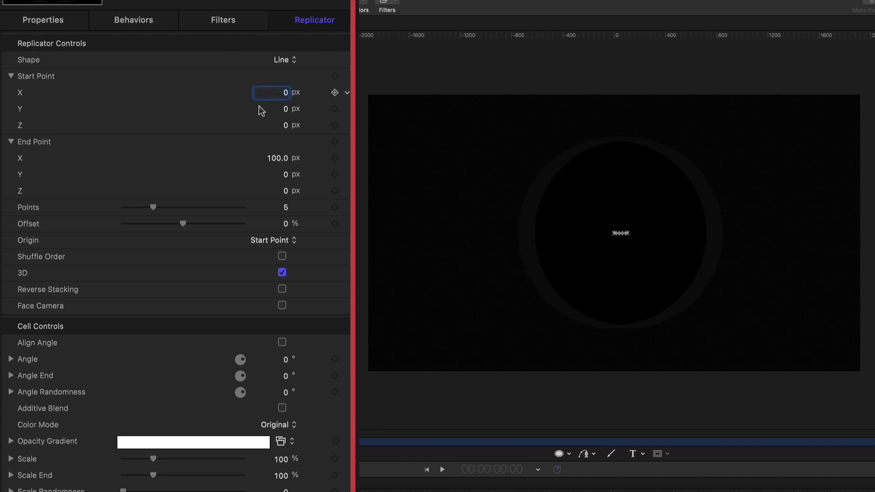
left_click(277, 159)
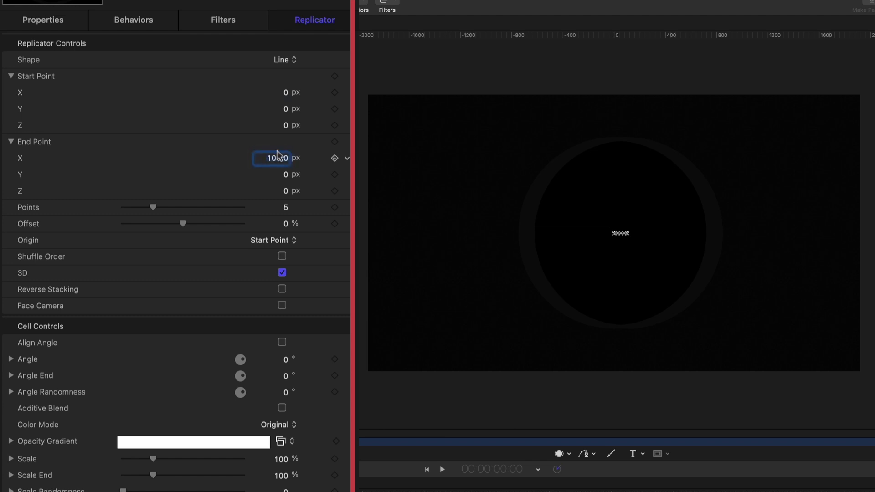
type("0")
key("Return")
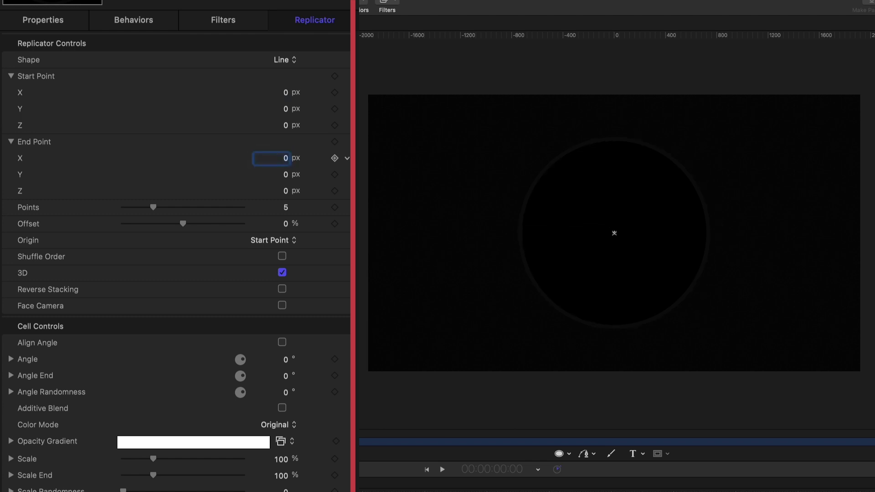
Step: Set the replicator line's end point Z to 300 px and increase its number of points
left_click(286, 191)
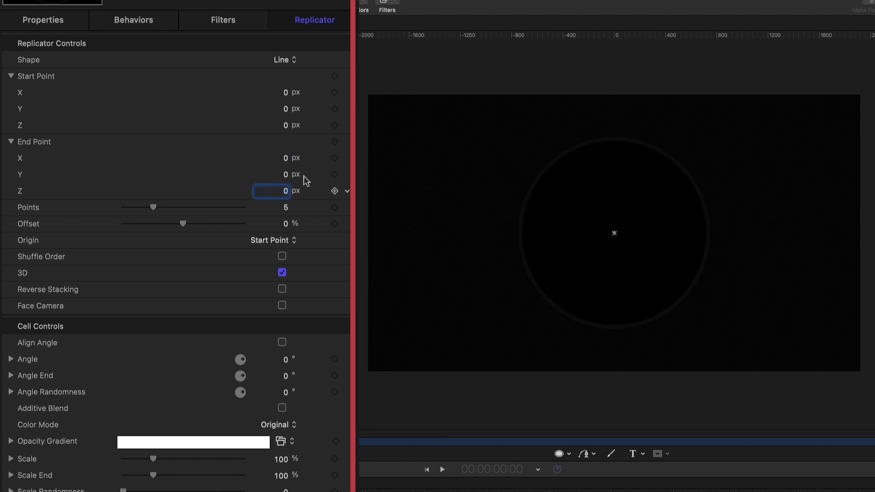
type("300")
key("Return")
left_click(286, 208)
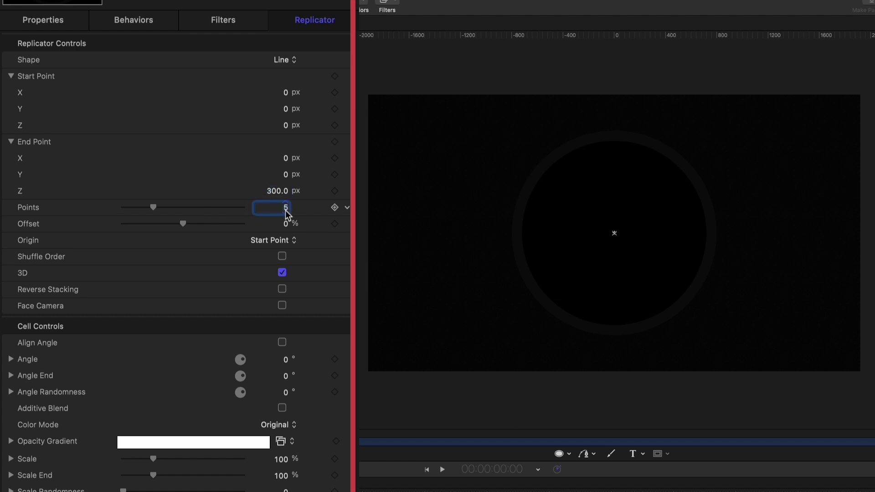
type("1")
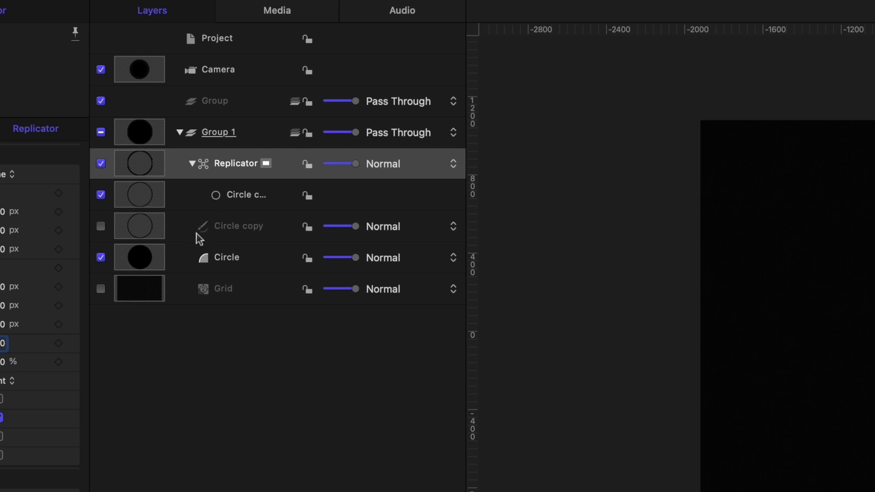
Step: Enable the drop shadow on the original Circle copy shape
left_click(230, 234)
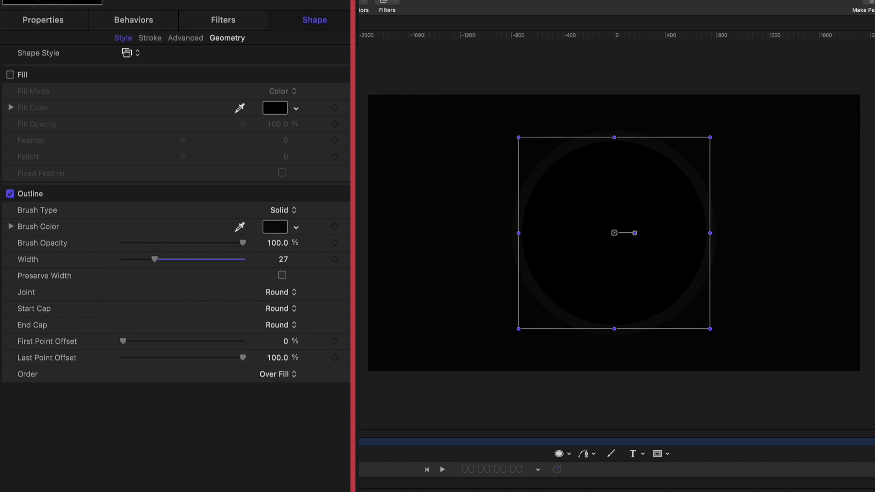
left_click(33, 28)
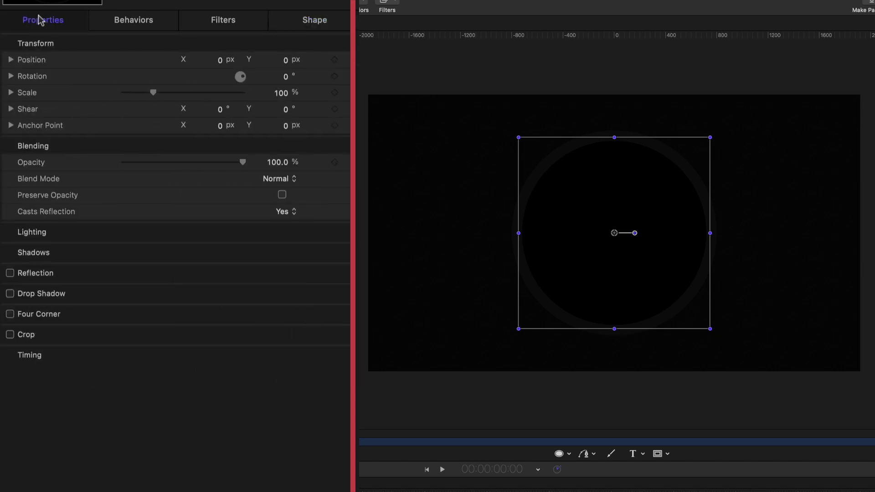
left_click(10, 293)
mouse_move(331, 301)
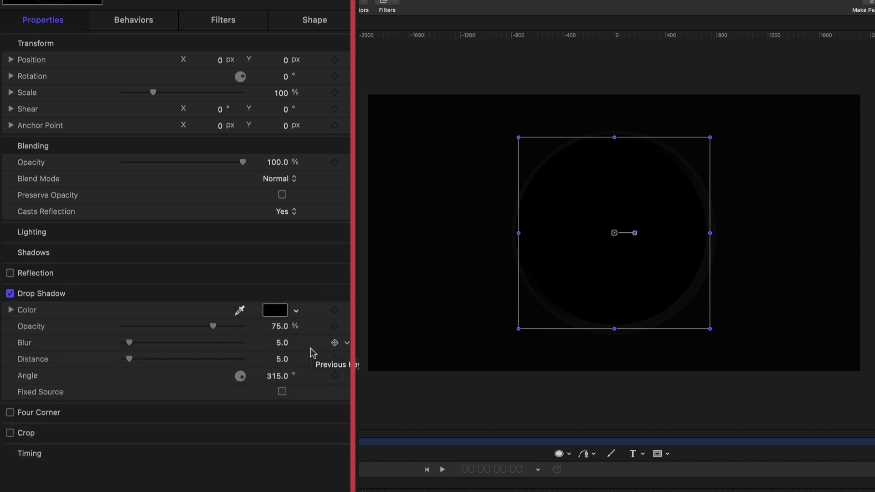
Step: Compare the replicated outlines with the drop shadow off and on while the canvas overlays are hidden
key("F8")
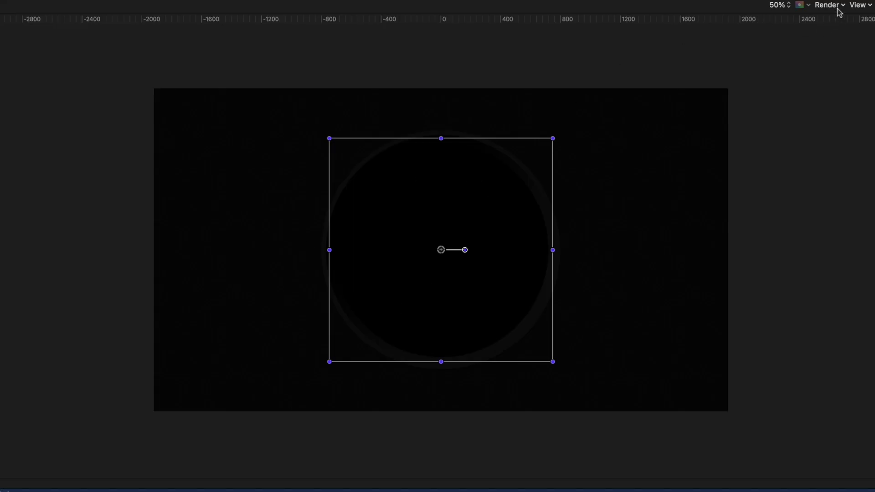
left_click(852, 6)
key("super+slash")
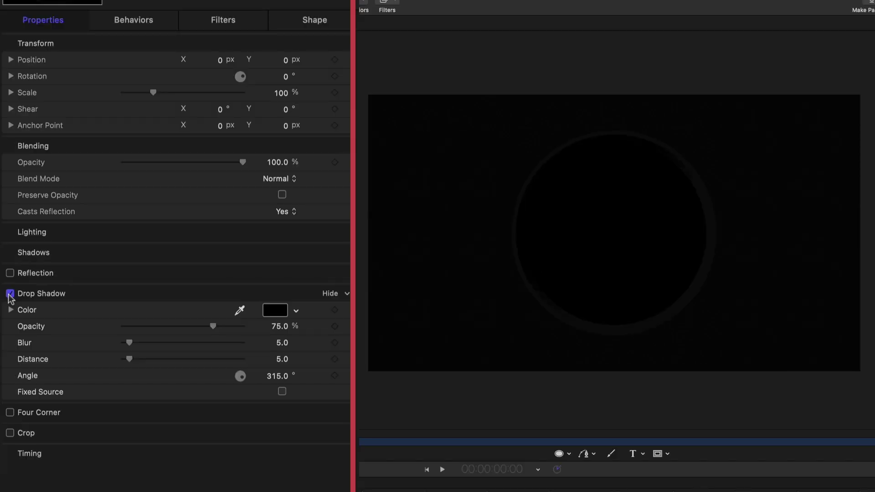
left_click(10, 294)
left_click(10, 293)
key("super+slash")
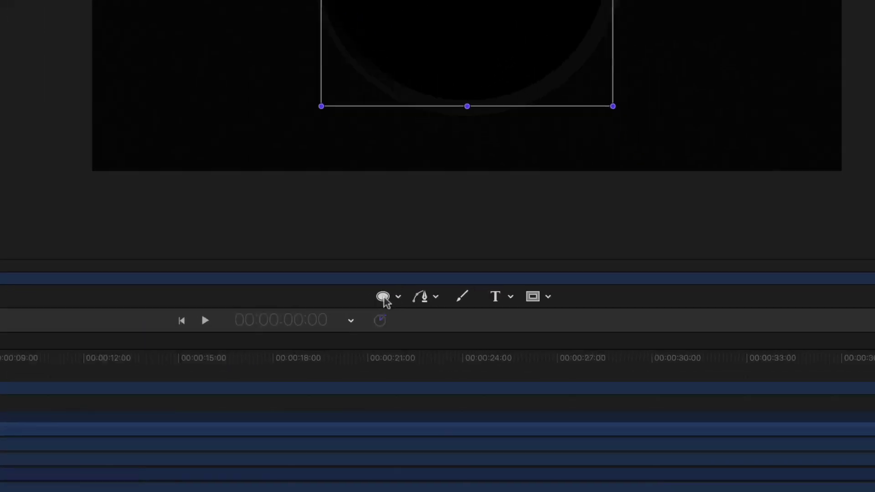
Step: Draw a smaller circle inside the outlined ring and reset its position to the canvas center
left_click(575, 325)
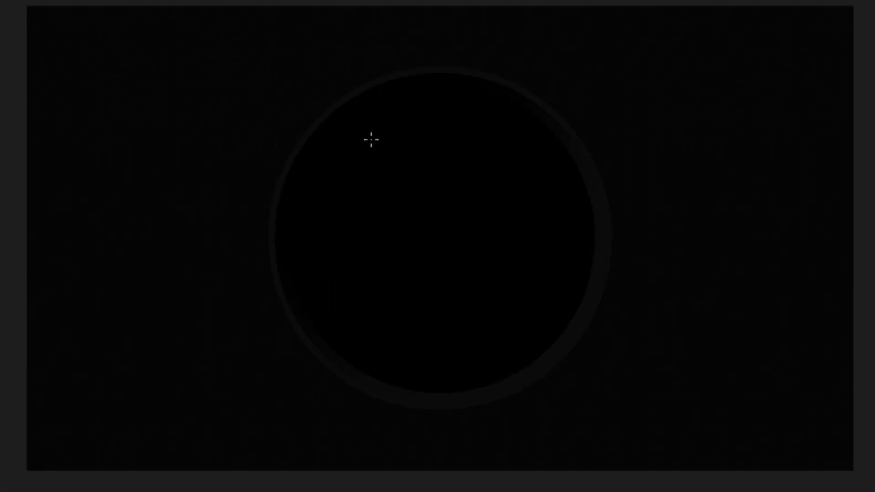
left_click_drag(375, 145, 548, 355)
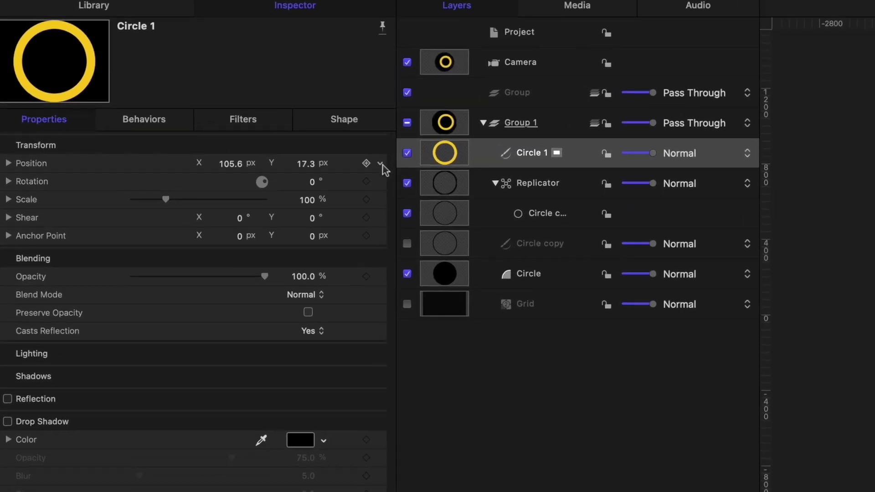
left_click(381, 164)
left_click(382, 168)
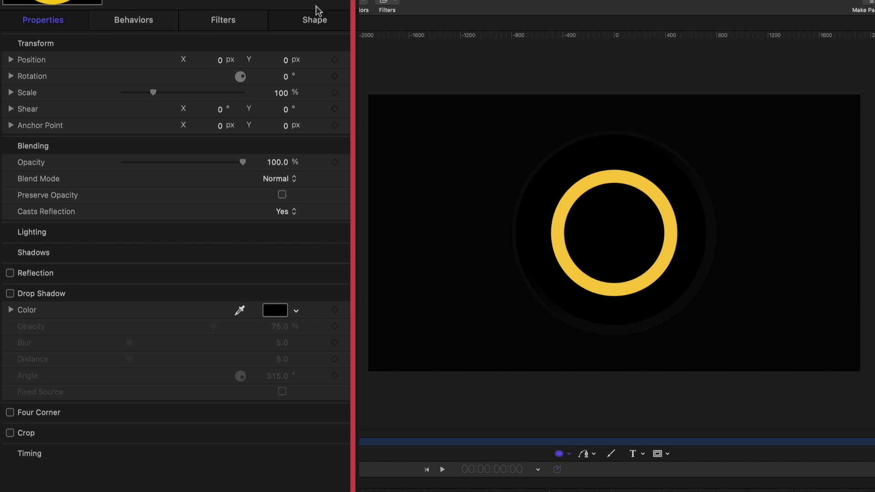
Step: Turn off the new circle's outline, enable its fill and set the fill mode to Gradient
left_click(317, 11)
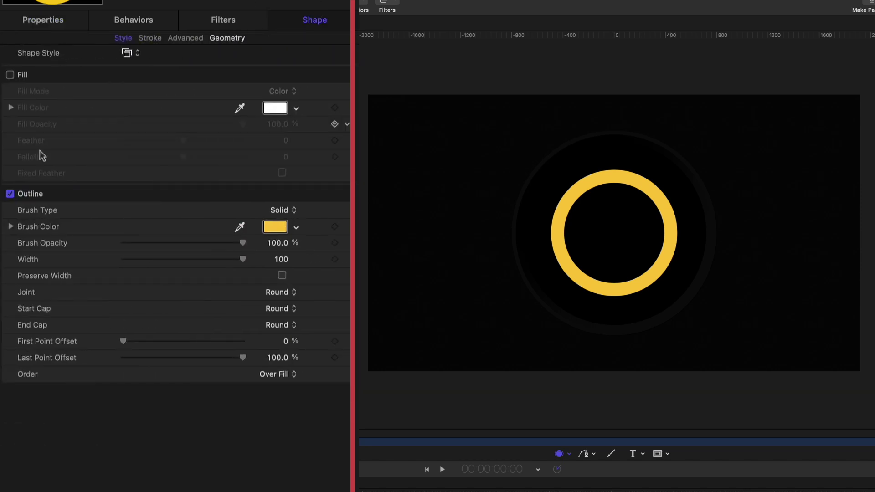
left_click(9, 193)
left_click(10, 75)
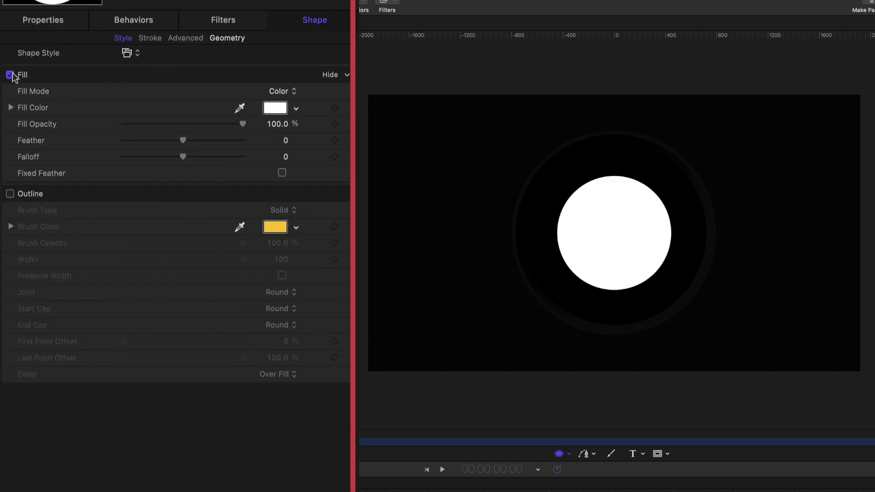
left_click(283, 92)
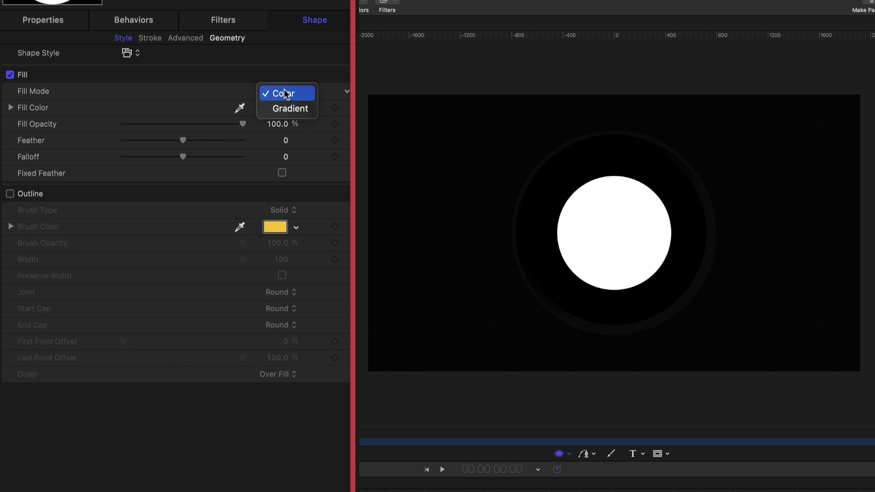
left_click(281, 108)
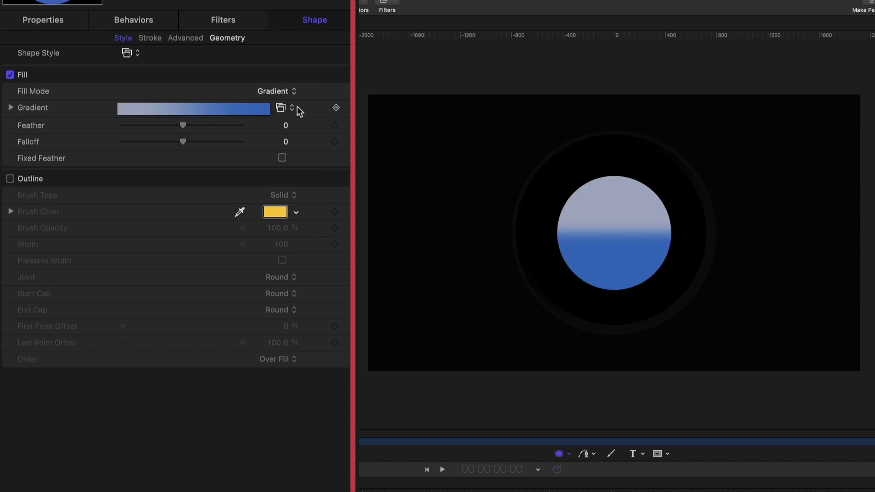
Step: Color the gradient from light grey (RGB 0.81) at the start to very dark grey (RGB 0.1) at the end
left_click(11, 108)
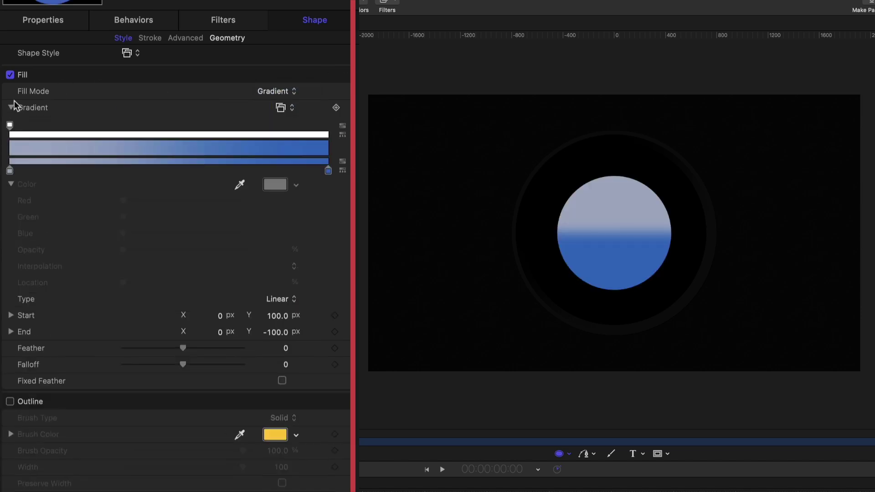
left_click(9, 171)
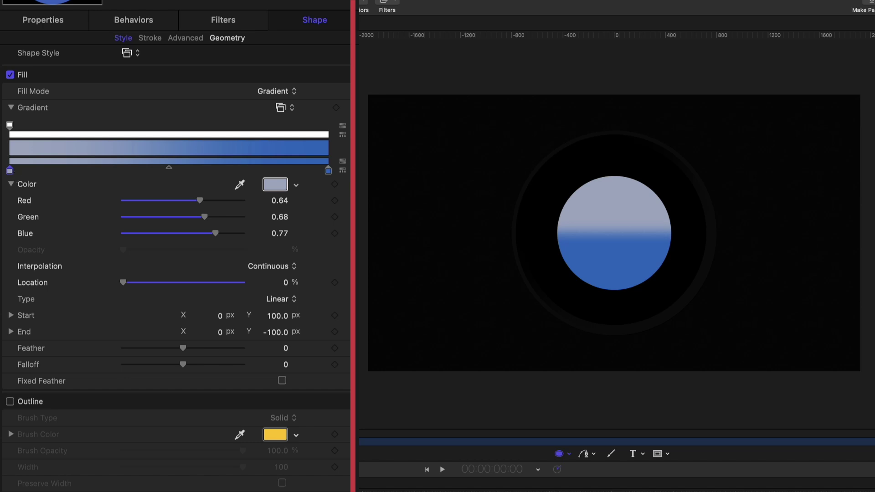
left_click(275, 184)
left_click_drag(346, 186, 312, 190)
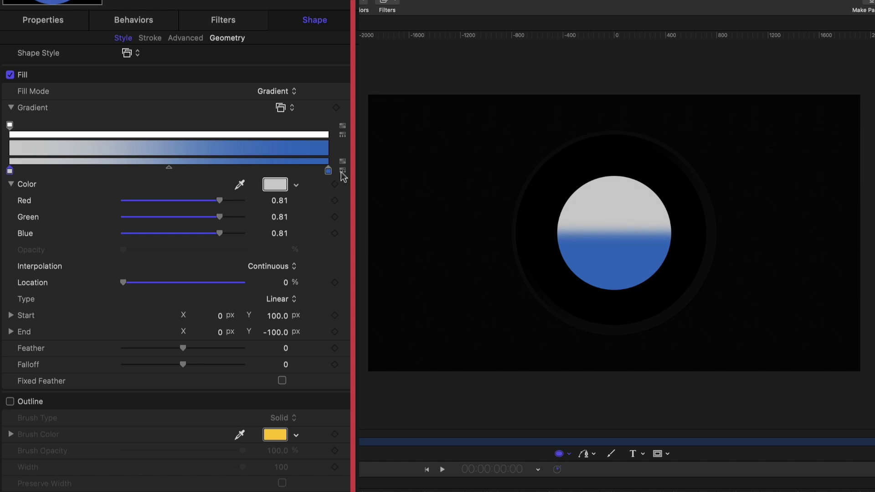
left_click(328, 170)
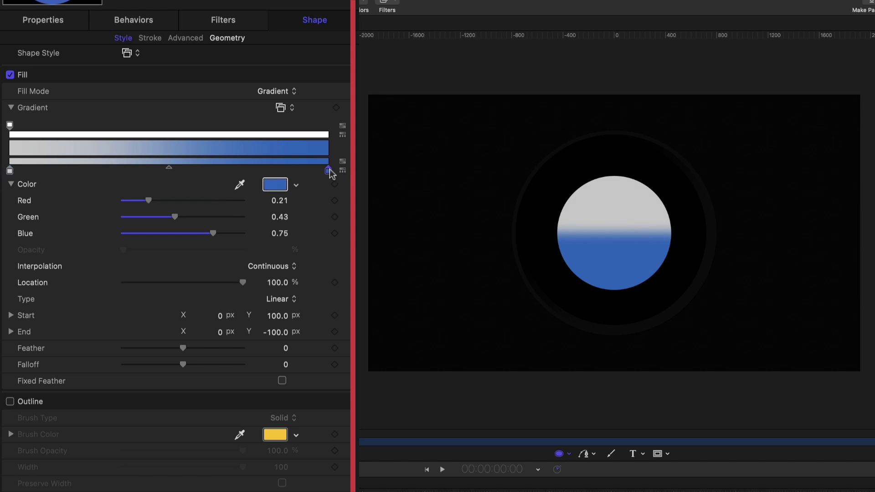
left_click(275, 184)
left_click_drag(601, 214, 680, 214)
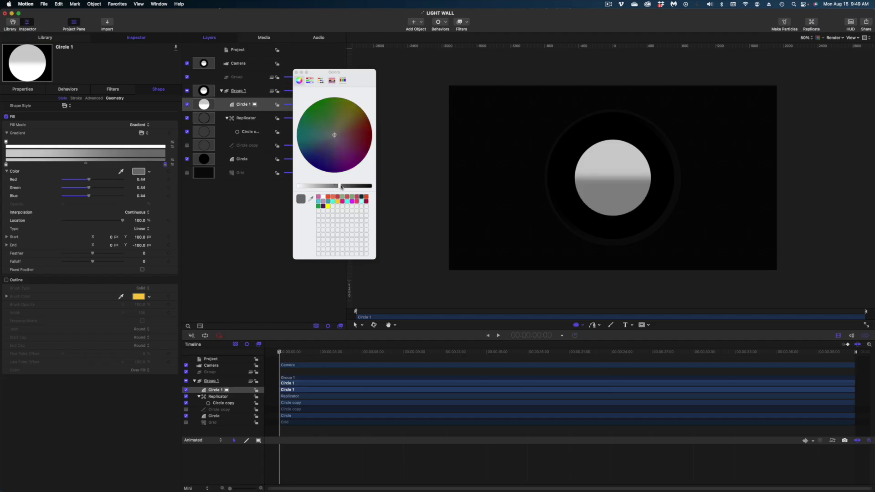
left_click_drag(341, 187, 364, 186)
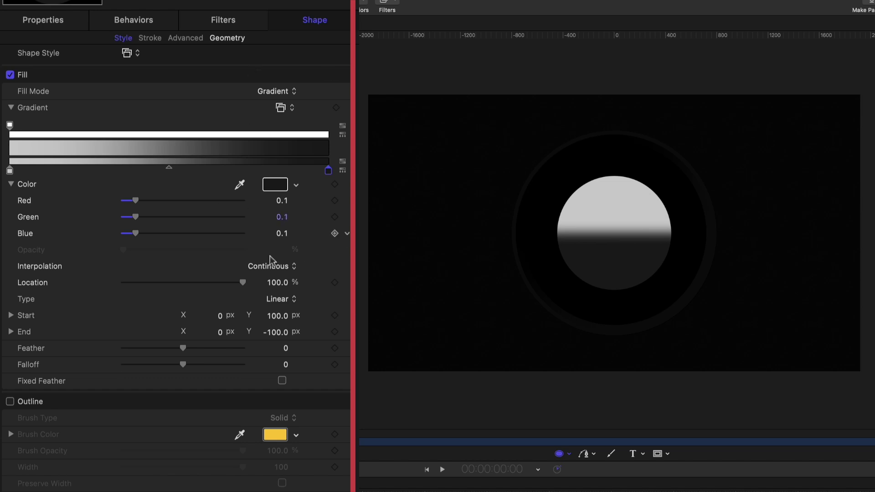
Step: Make the gradient Radial, starting at X 125, Y 160 px and ending at about X -259, Y 185 px
left_click(283, 302)
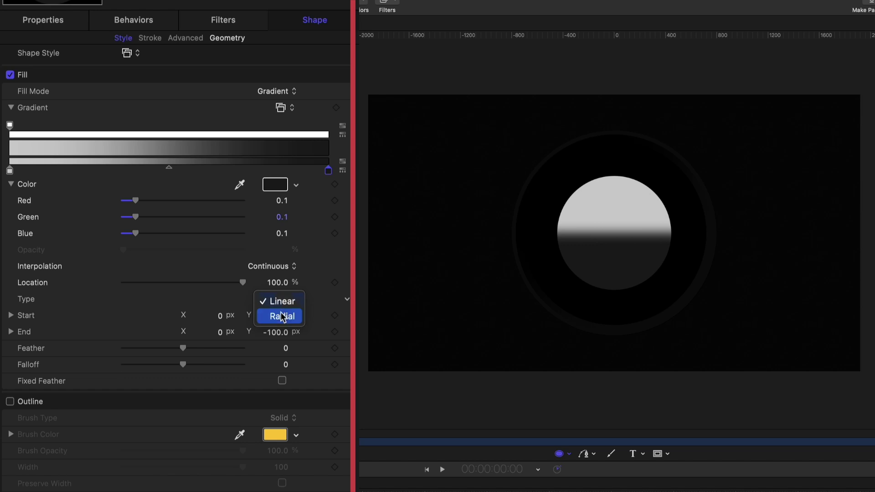
left_click(282, 316)
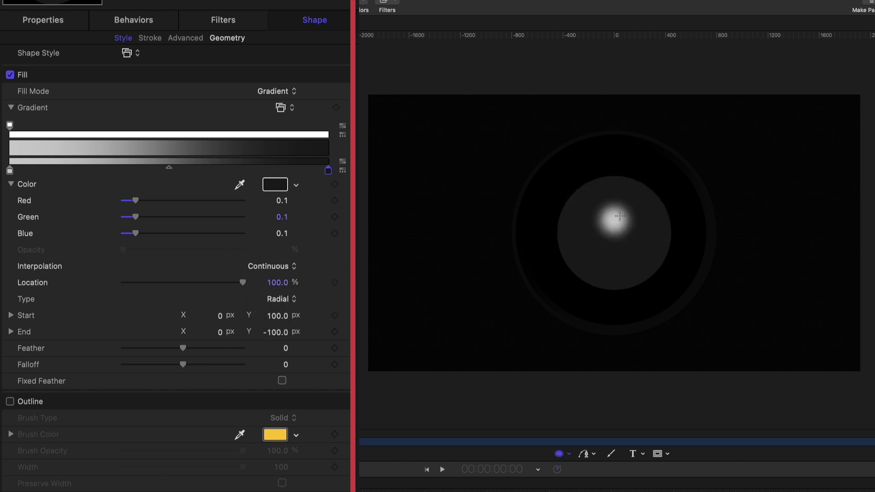
left_click_drag(223, 315, 275, 316)
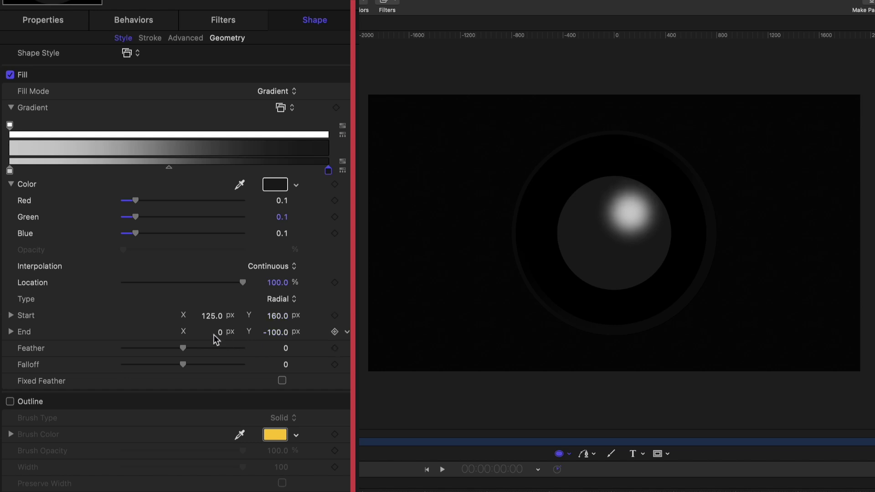
left_click_drag(214, 334, 189, 334)
mouse_move(275, 332)
left_mouse_down()
mouse_move(262, 332)
mouse_move(275, 332)
left_mouse_up()
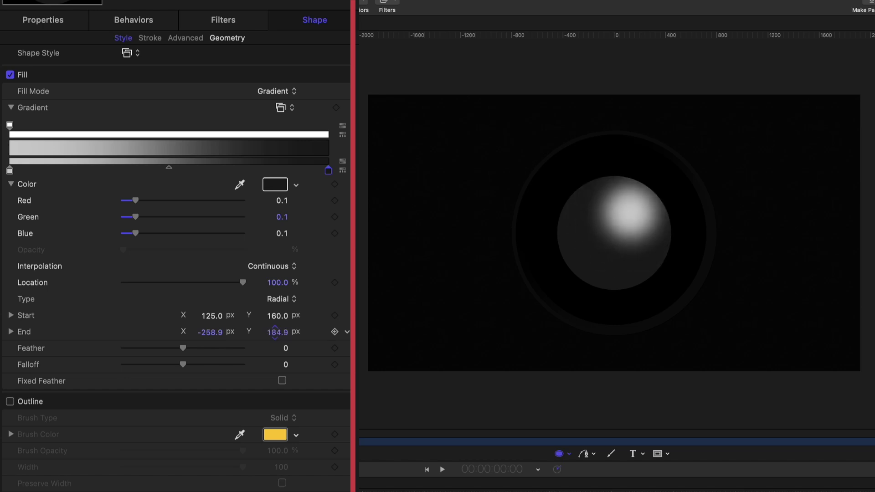
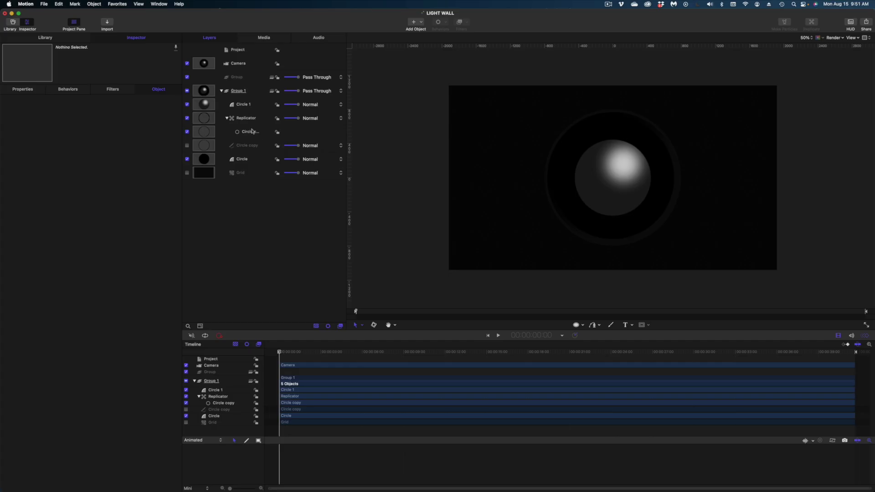
Step: Group Circle 1, the Replicator, the hidden Circle copy and the Circle within Group 1, leaving the Grid outside
left_click(226, 118)
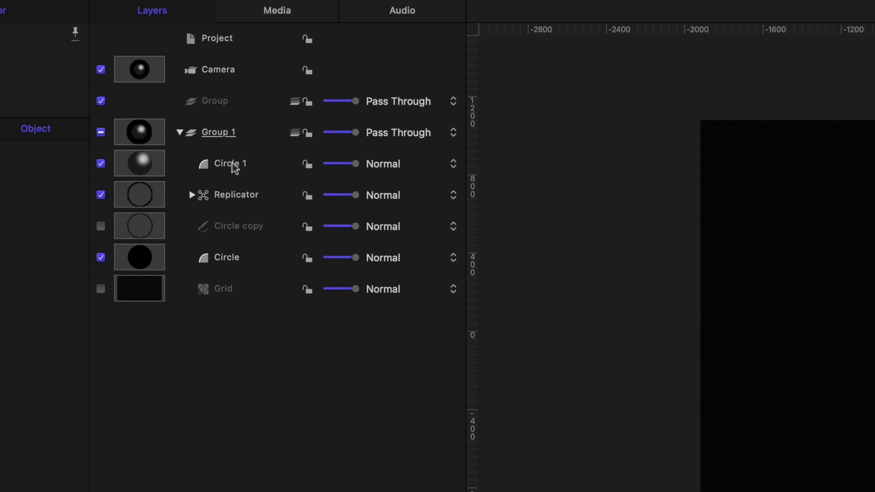
left_click(234, 168)
left_click(234, 197, "shift")
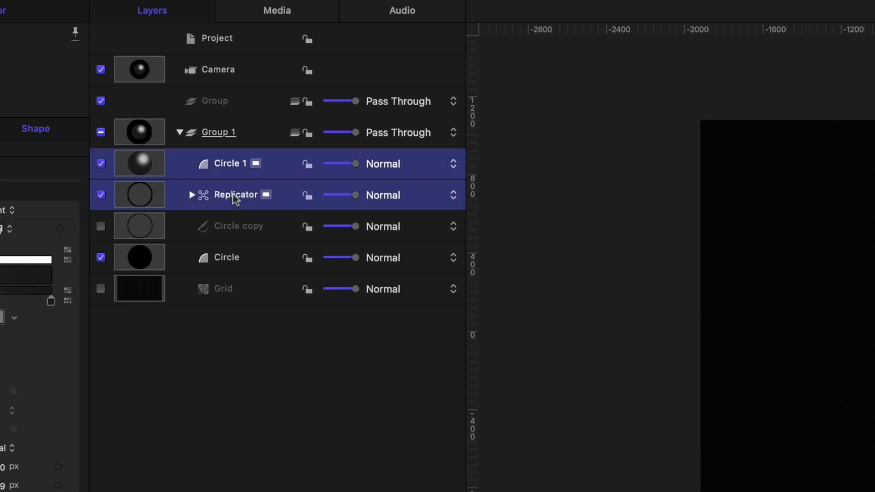
left_click(246, 231, "shift")
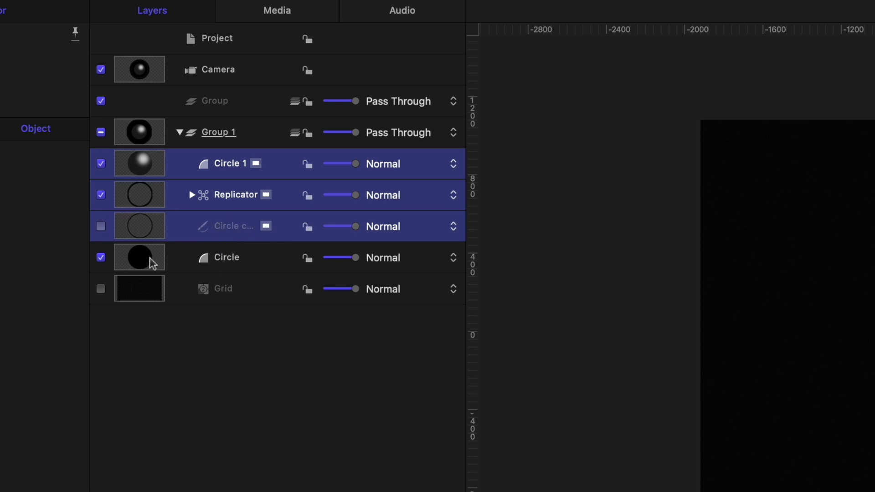
left_click(216, 263, "shift")
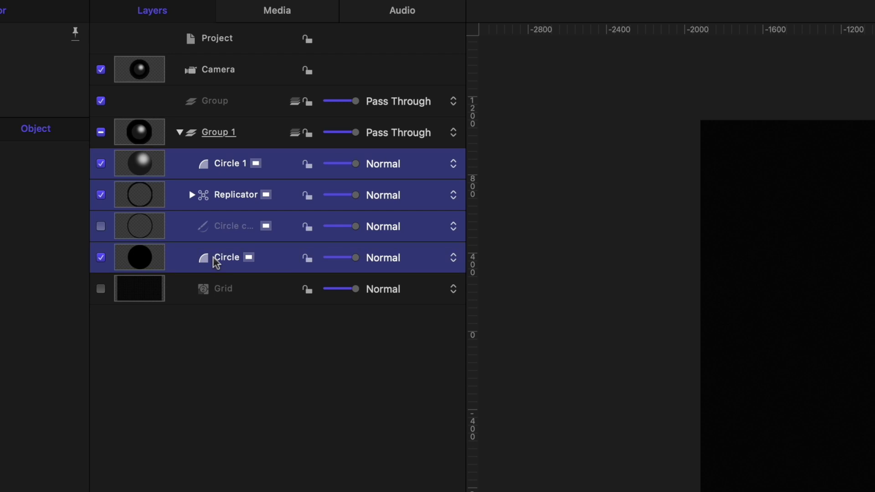
right_click(216, 263)
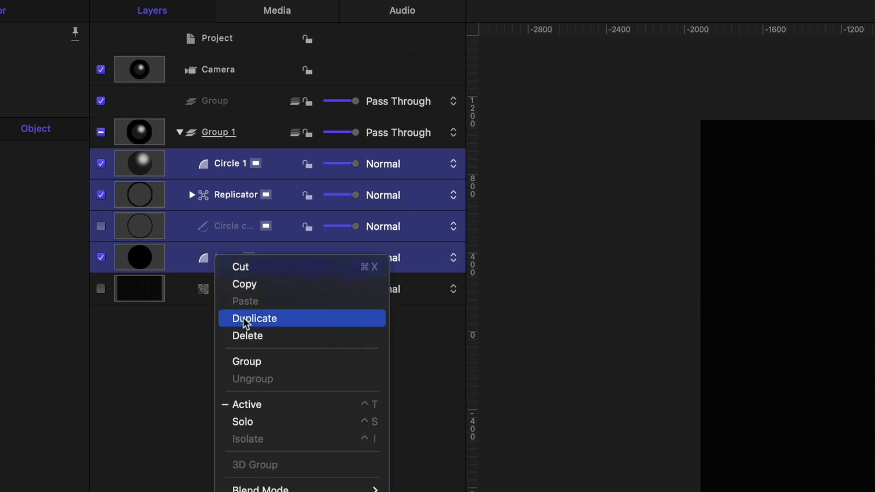
left_click(257, 364)
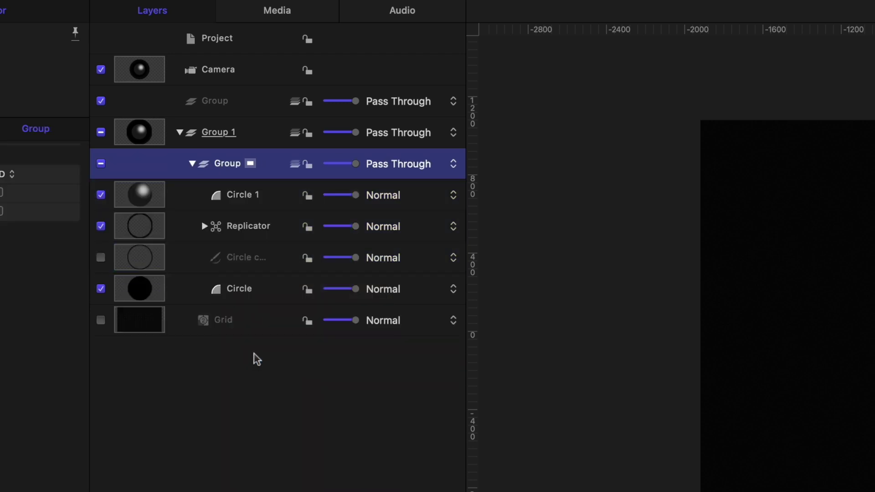
Step: Rename the new group of circles OFF LIGHT
double_click(230, 166)
type("OFF LIGHT")
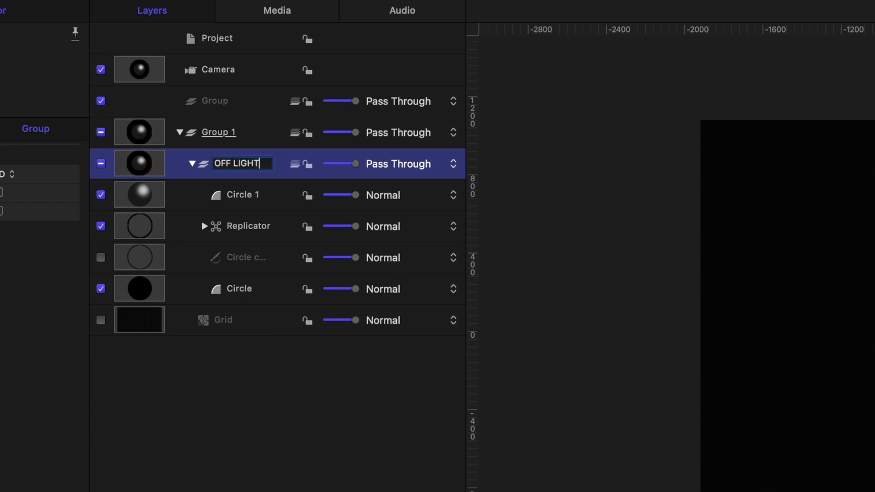
key("Return")
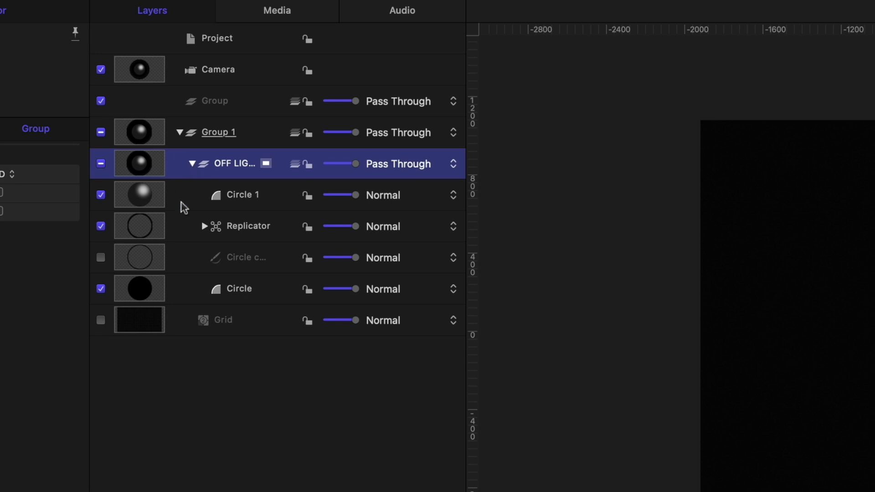
Step: Duplicate the OFF LIGHT group and rename the duplicate ON LIGHT copy
left_click(192, 164)
right_click(213, 156)
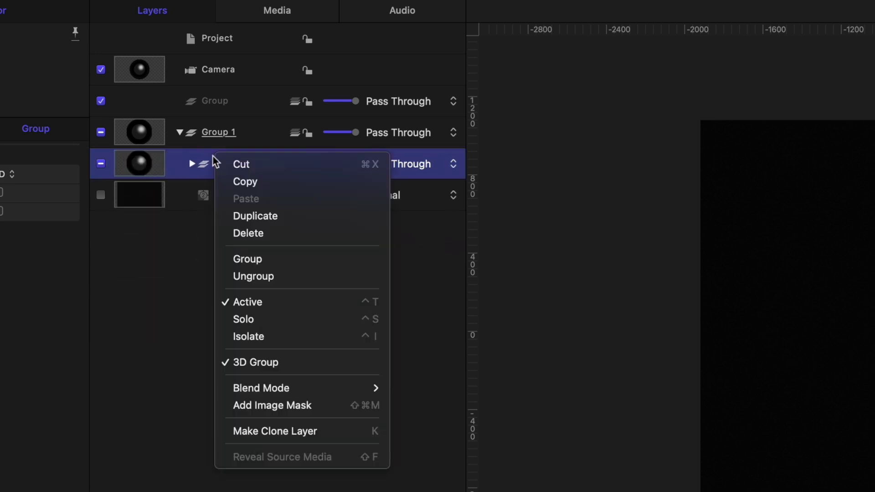
left_click(242, 213)
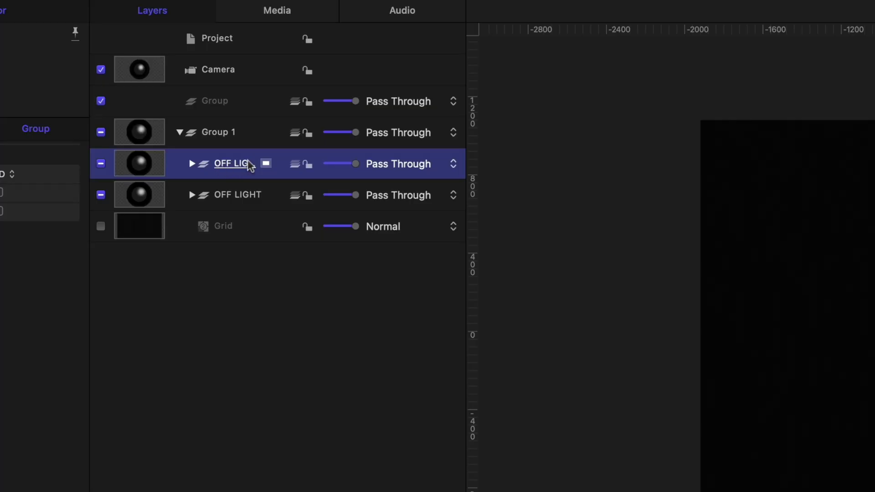
double_click(250, 163)
double_click(225, 163)
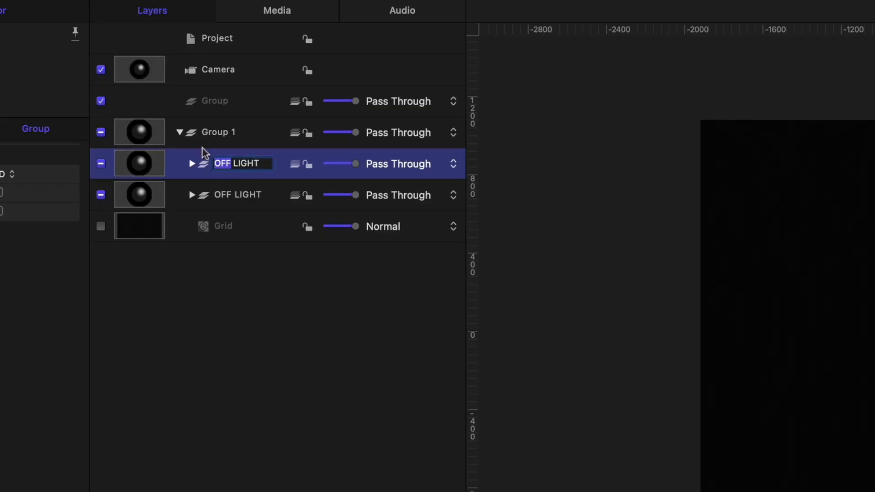
type("ON")
key("Return")
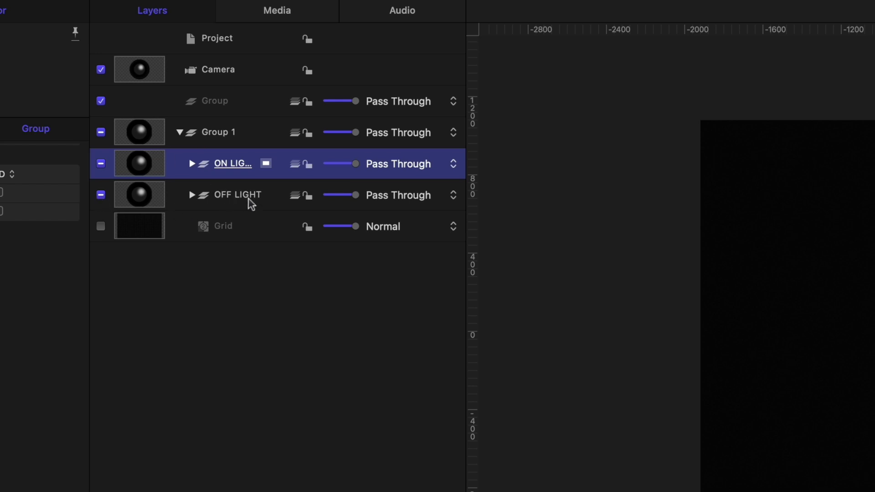
Step: Hide the OFF LIGHT group and change the drop shadow of the outlined circle in ON LIGHT copy to dark orange-brown
left_click(101, 195)
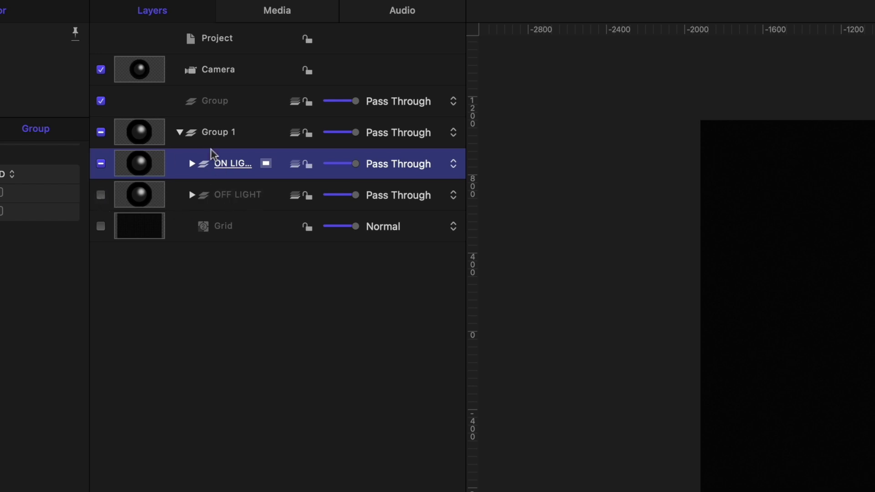
left_click(192, 164)
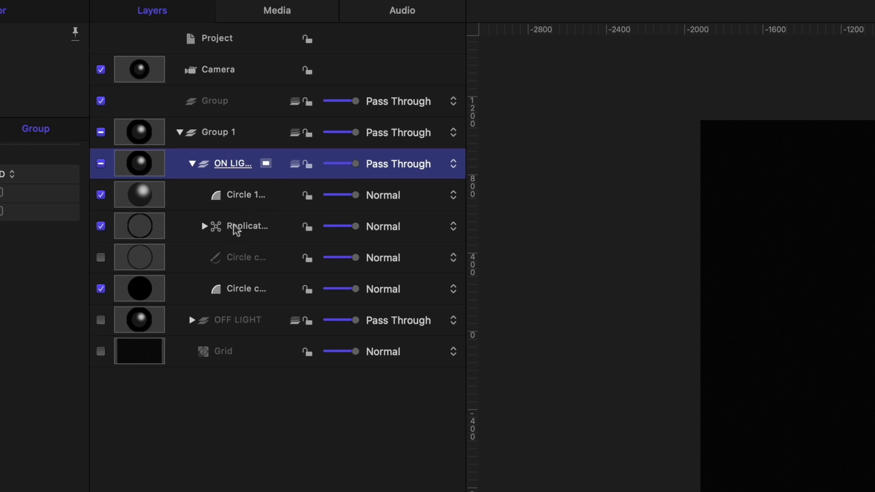
left_click(243, 266)
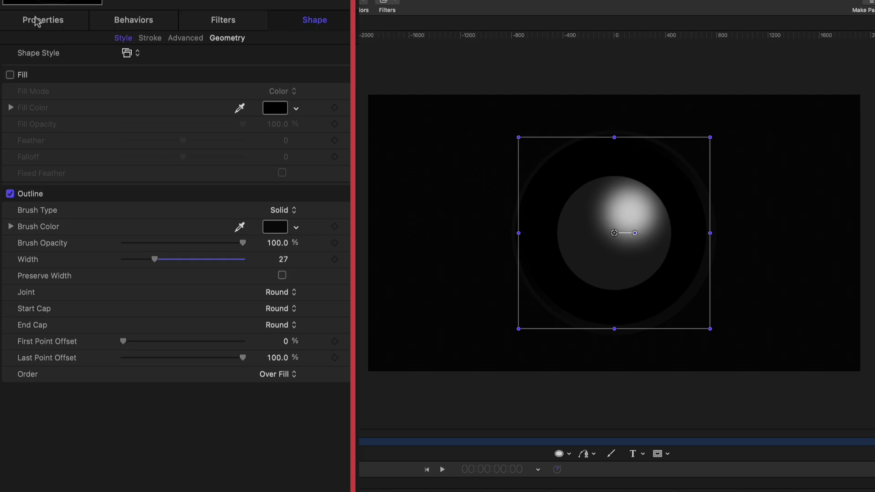
left_click(53, 24)
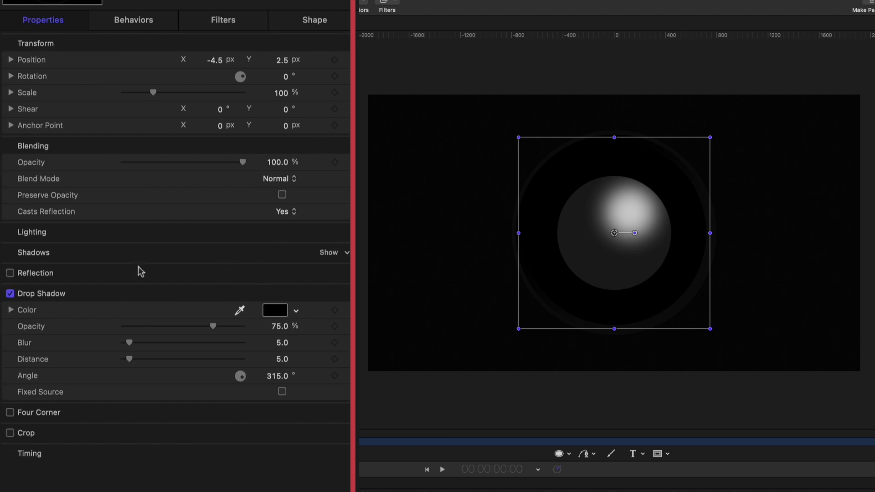
left_click(275, 310)
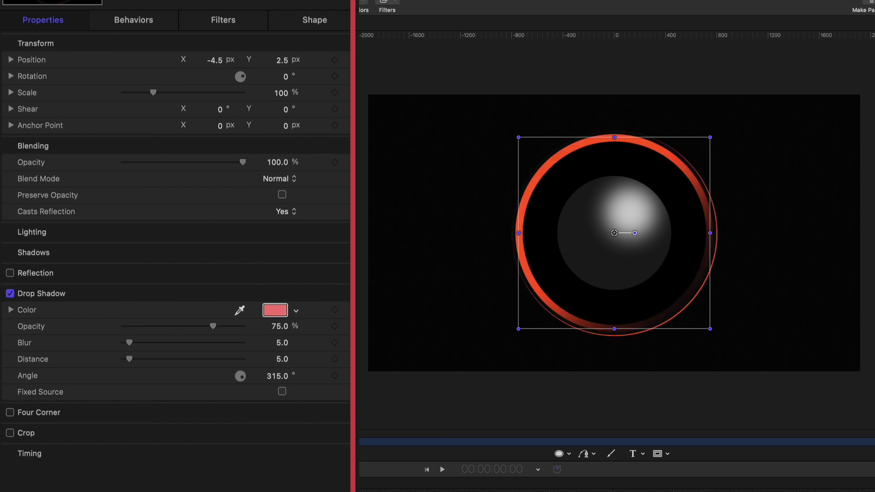
left_click_drag(663, 214, 706, 216)
left_click_drag(354, 186, 360, 186)
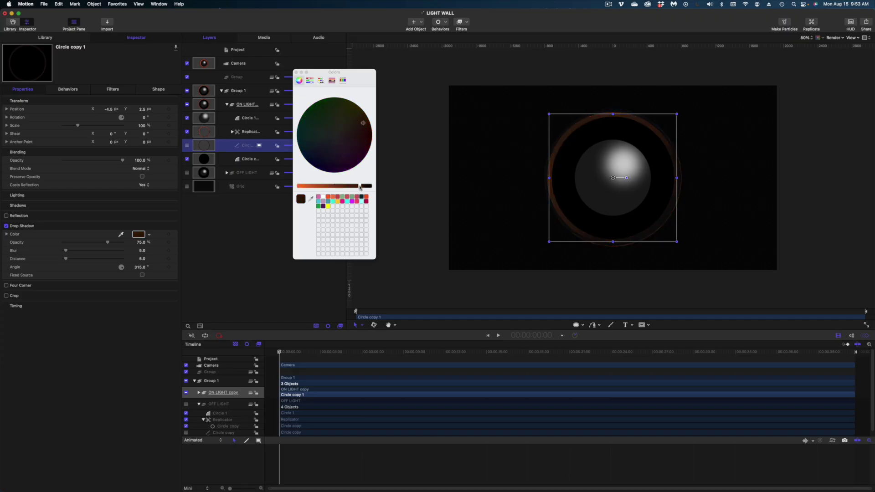
left_click(296, 72)
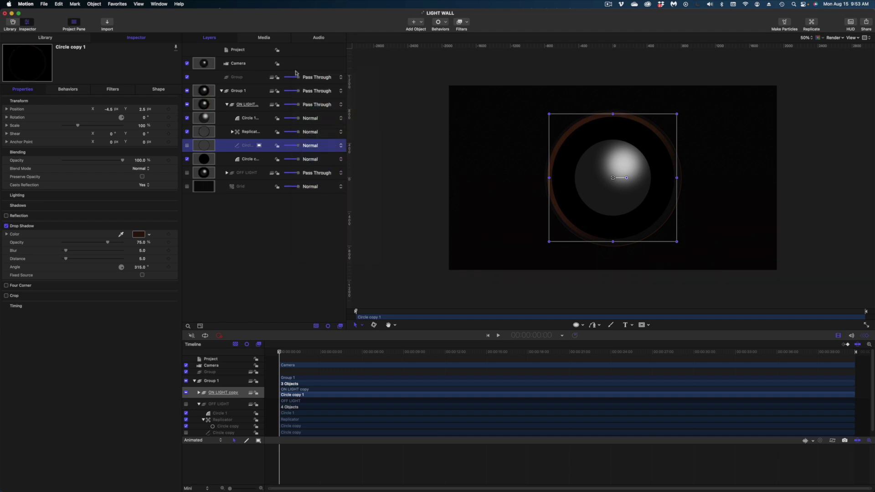
Step: Recolor the Circle 1 copy gradient from pale yellow at the start to yellow (RGB 1.0, 0.93, 0.48) at the end
left_click(241, 119)
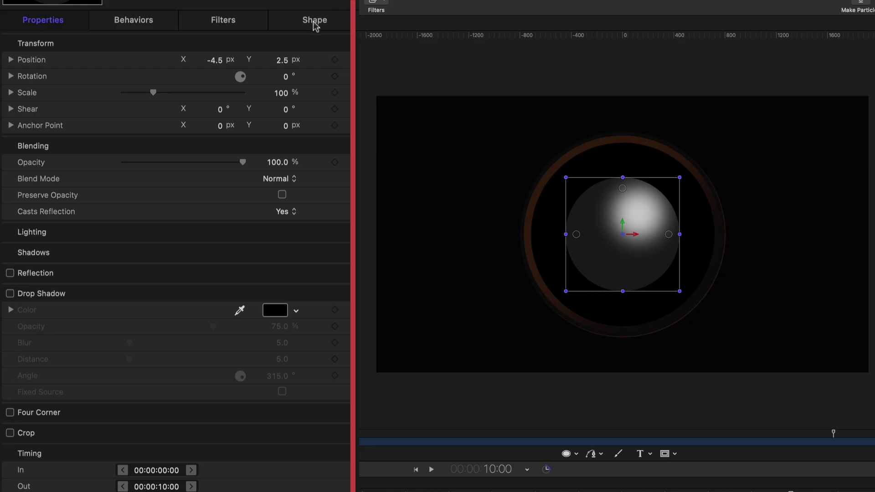
left_click(315, 26)
left_click(10, 170)
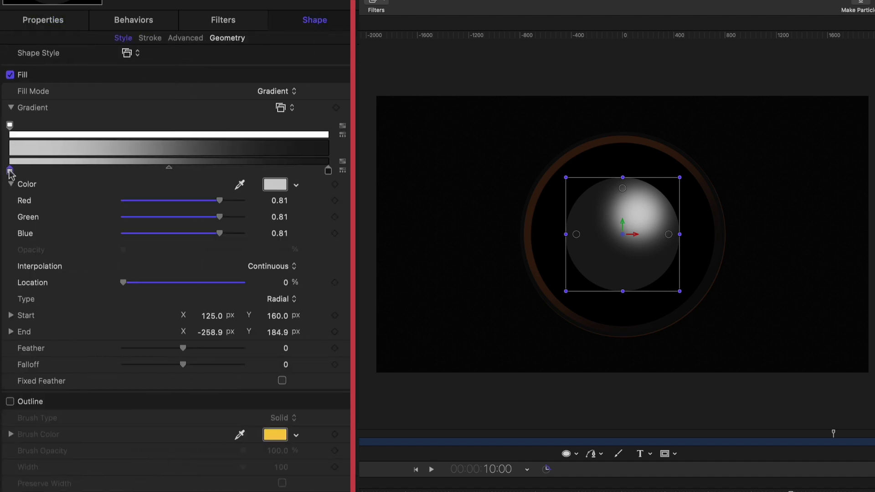
left_click(279, 186)
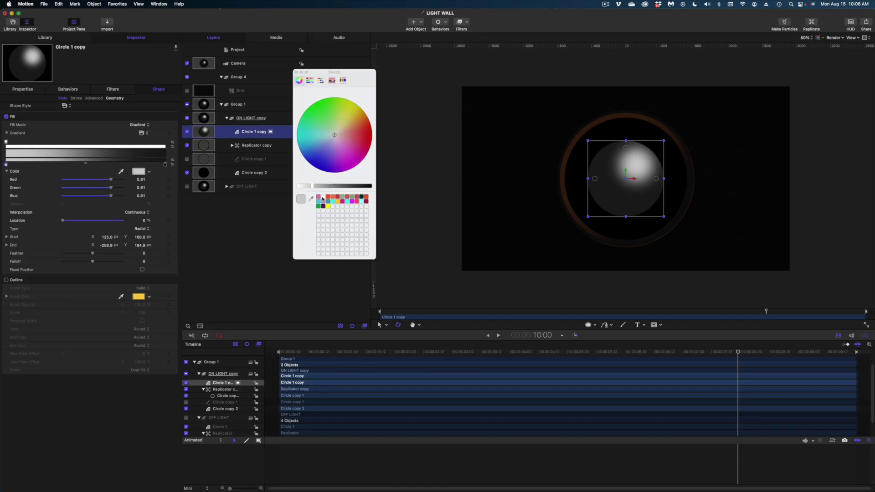
left_click_drag(339, 129, 341, 117)
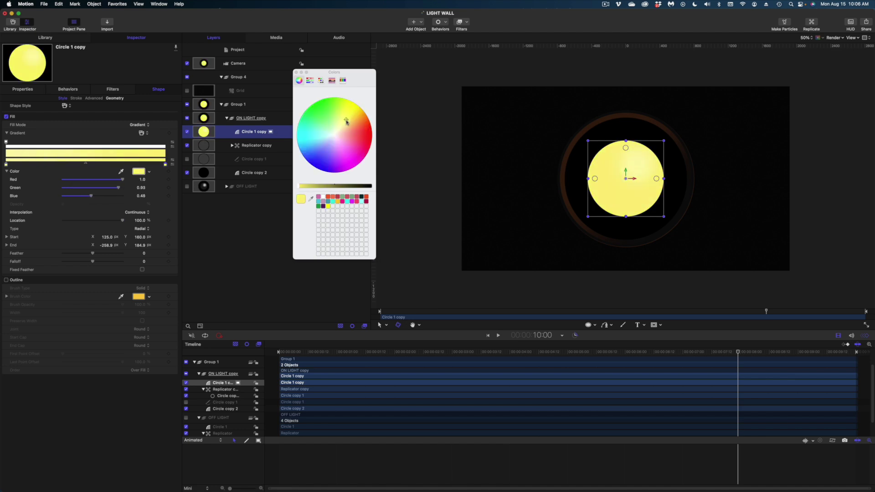
left_click(295, 72)
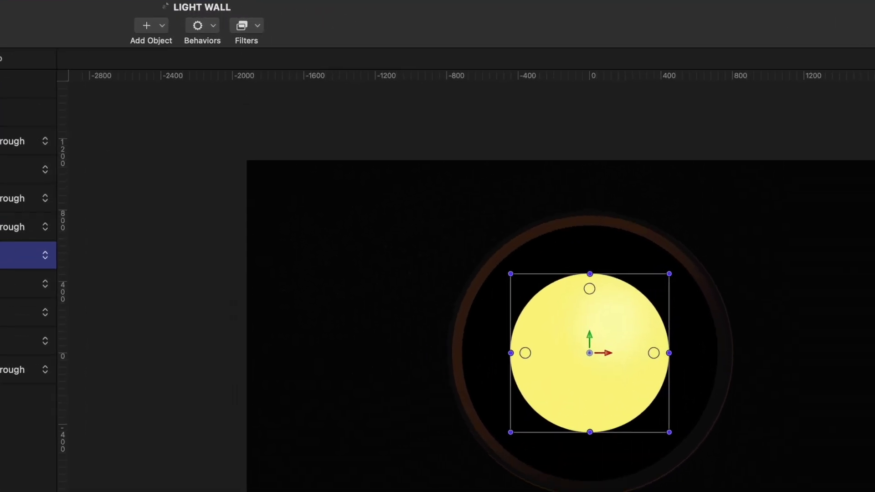
Step: Add a Glow filter to the yellow bulb with radius 100, opacity 3.0, threshold 0 and softness 0.7
left_click(459, 21)
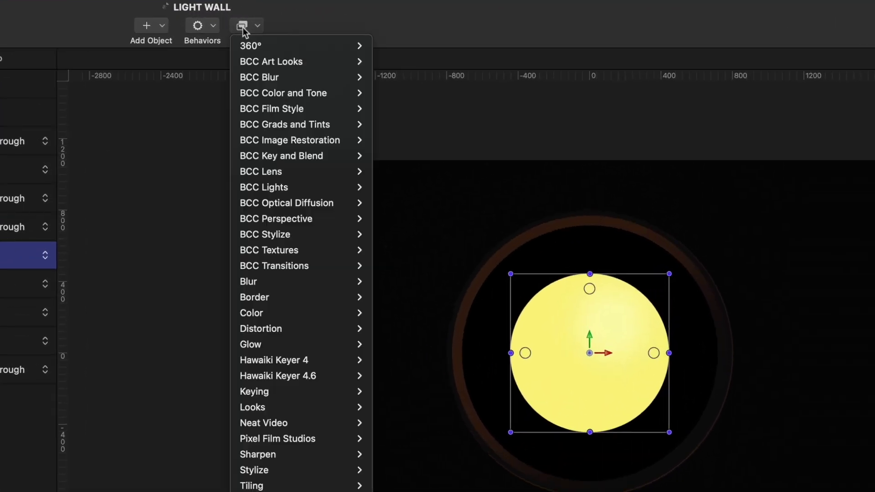
mouse_move(262, 344)
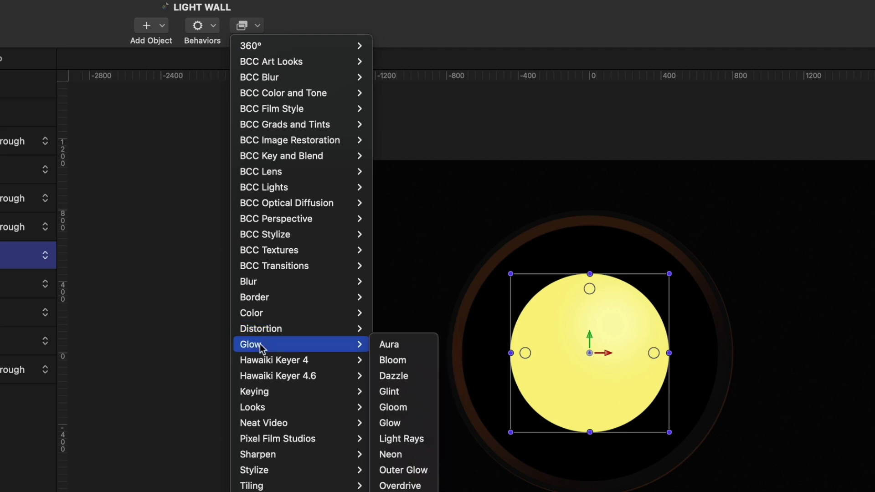
left_click(390, 422)
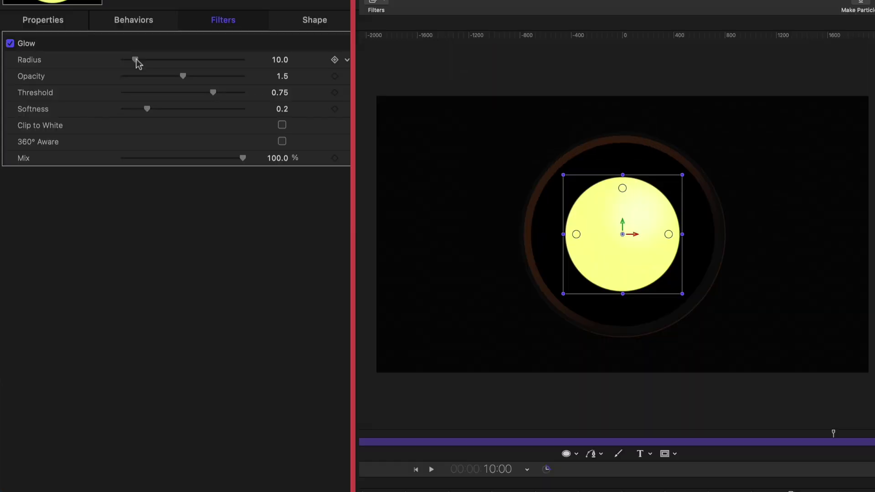
left_click_drag(68, 110, 122, 108)
left_click_drag(243, 60, 307, 57)
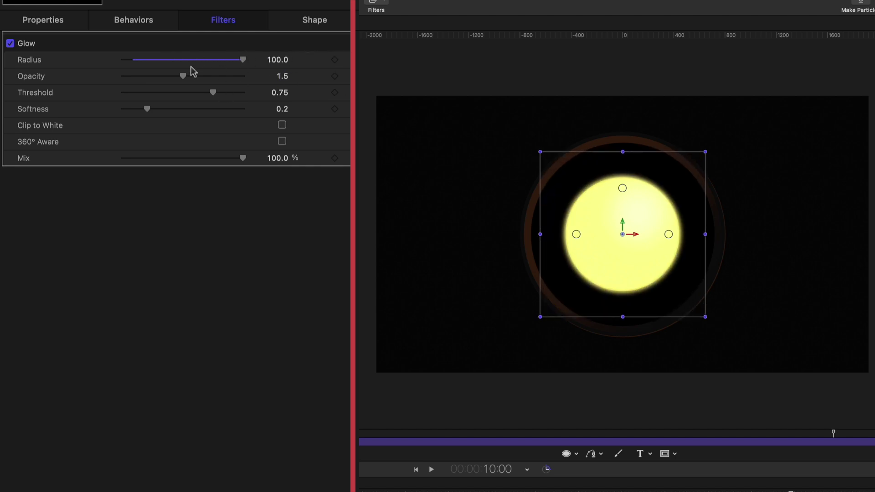
left_click_drag(184, 77, 275, 82)
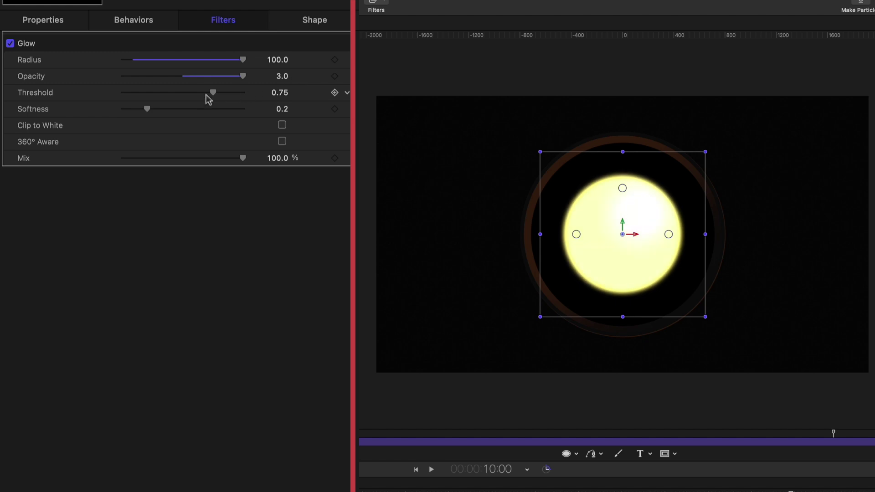
left_click_drag(212, 92, 189, 99)
left_click_drag(148, 110, 207, 109)
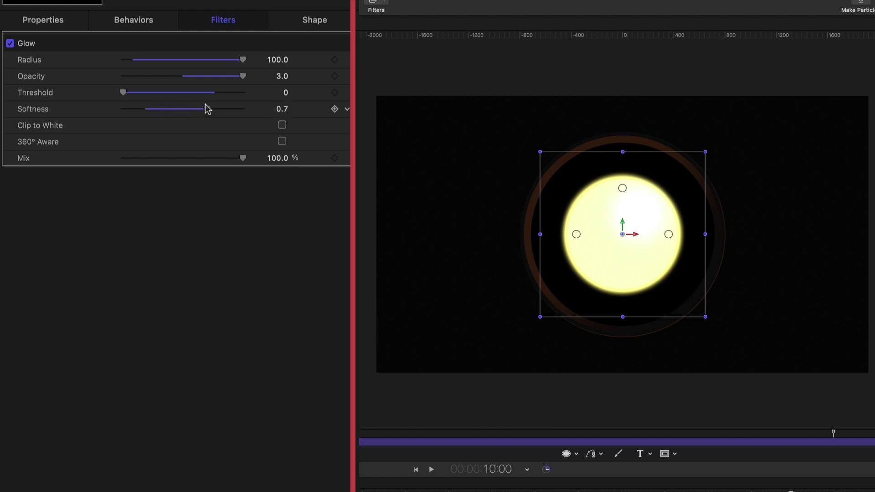
Step: Increase the feather of the yellow bulb's gradient fill
left_click(314, 20)
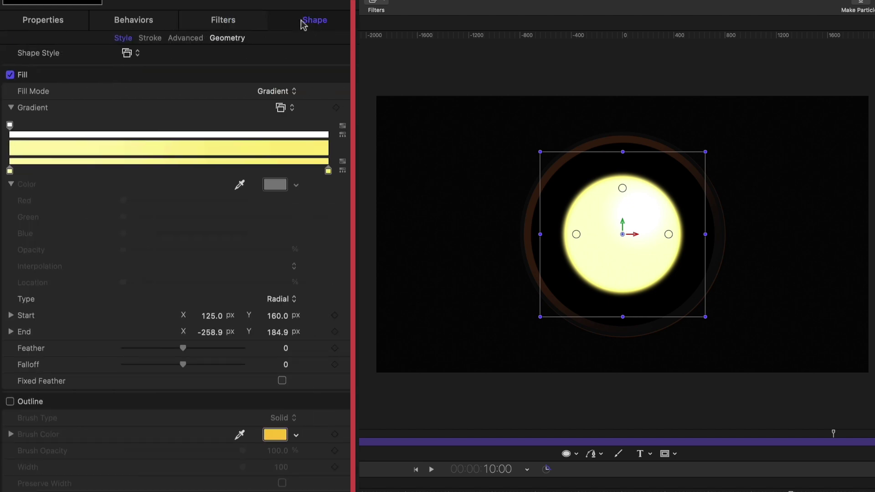
left_click_drag(182, 348, 244, 364)
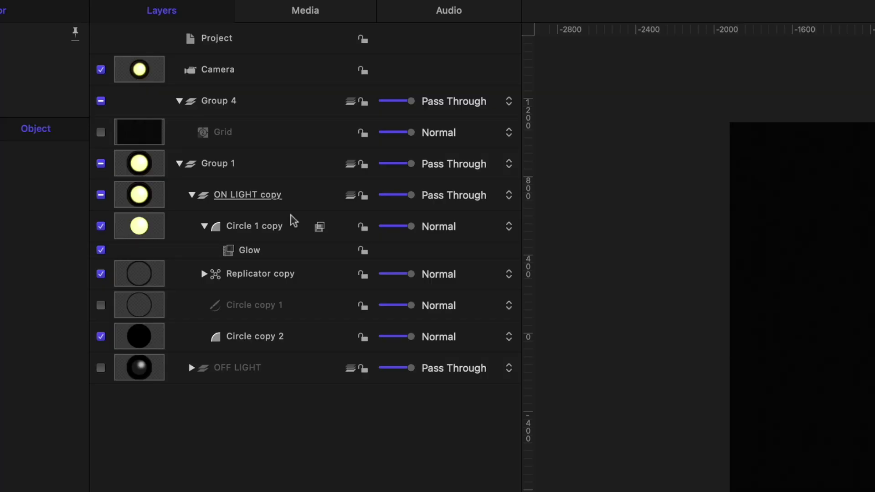
Step: Swap visibility from the ON LIGHT copy group to OFF LIGHT, and replicate the OFF LIGHT group
left_click(100, 195)
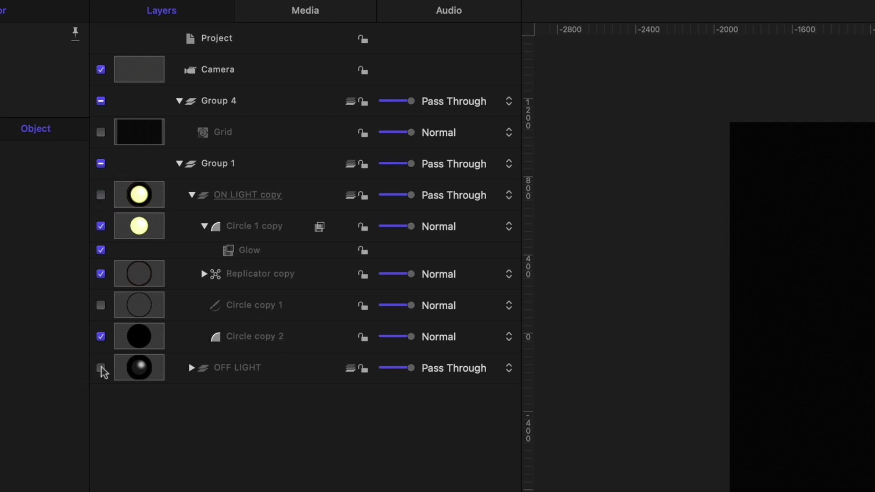
left_click(163, 368)
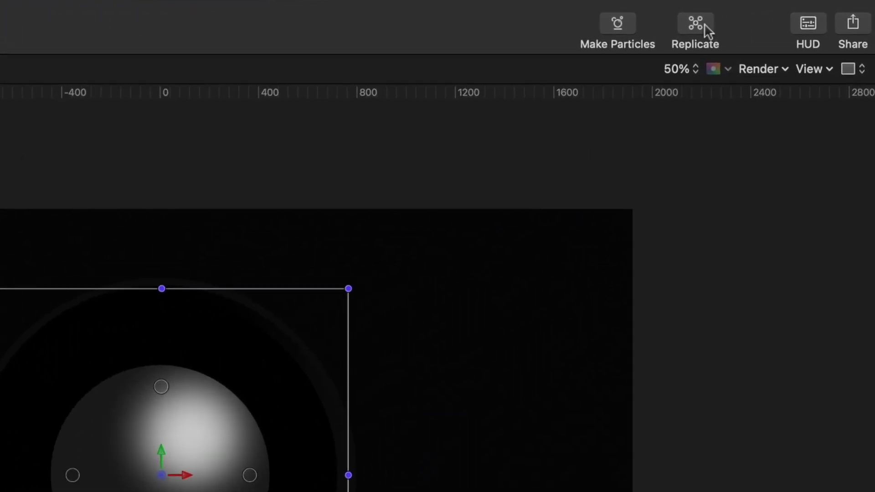
left_click(704, 26)
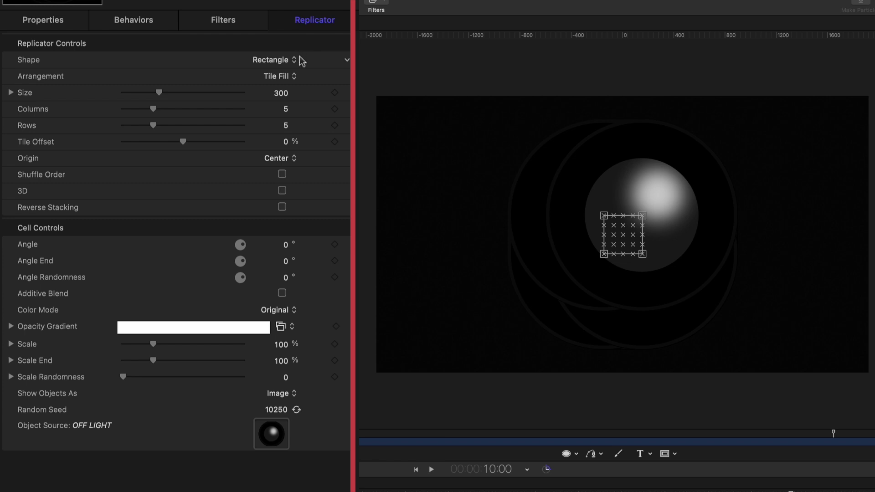
Step: Set the OFF LIGHT replicator to size 4000 with 13 columns and 13 rows, and reduce its cell scale
left_click(287, 94)
type("4000")
key("Return")
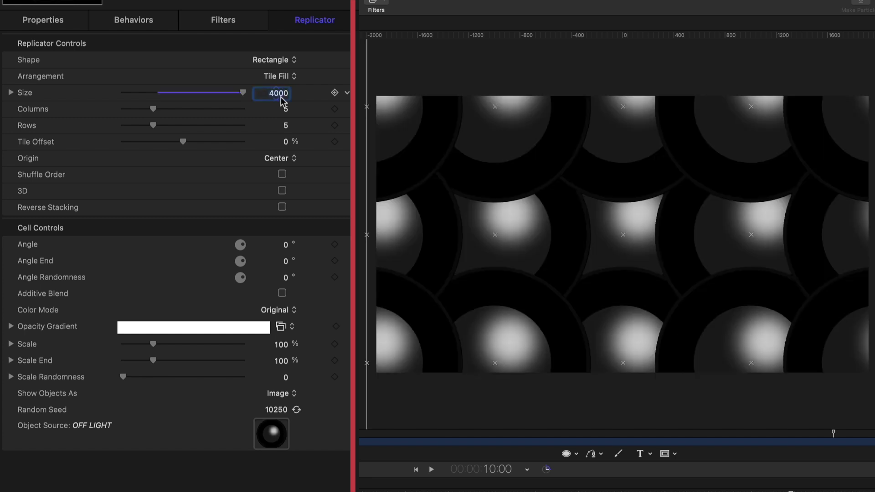
left_click(285, 109)
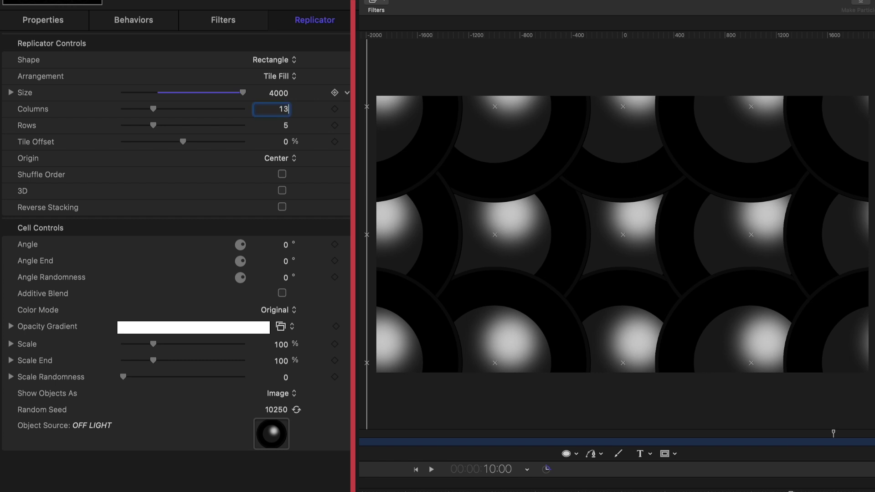
type("13")
key("Return")
left_click(286, 126)
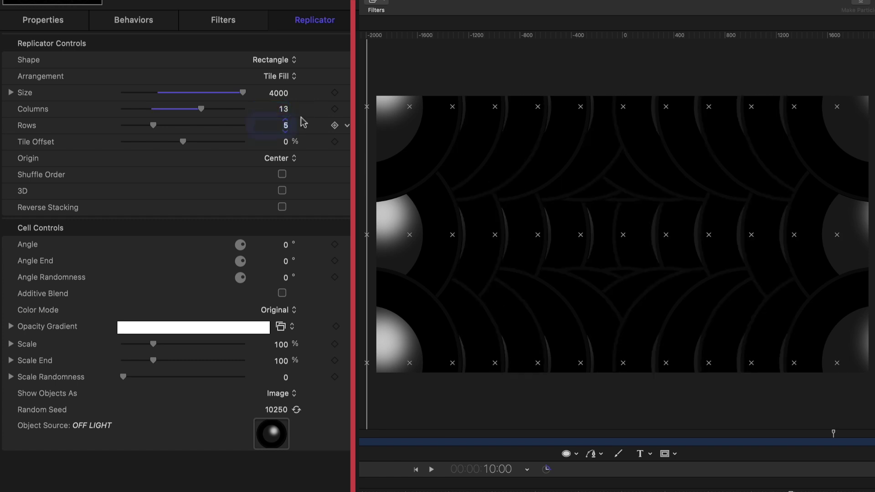
type("13")
key("Return")
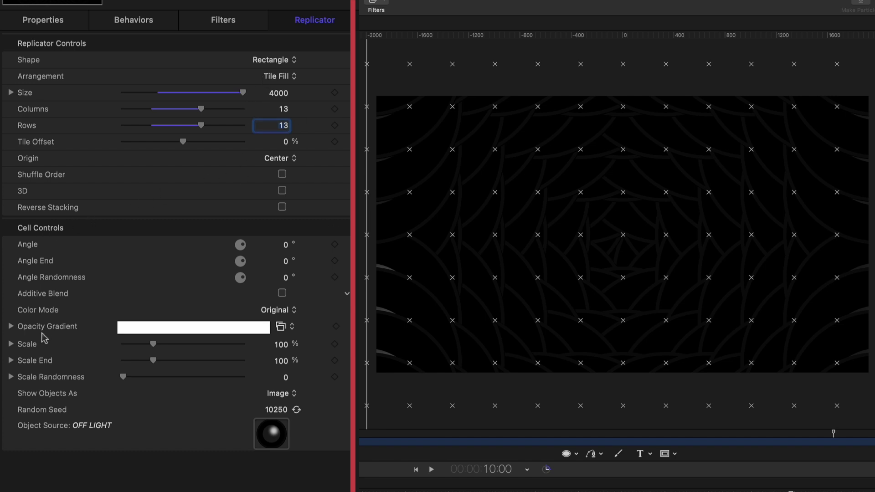
left_click_drag(154, 348, 131, 365)
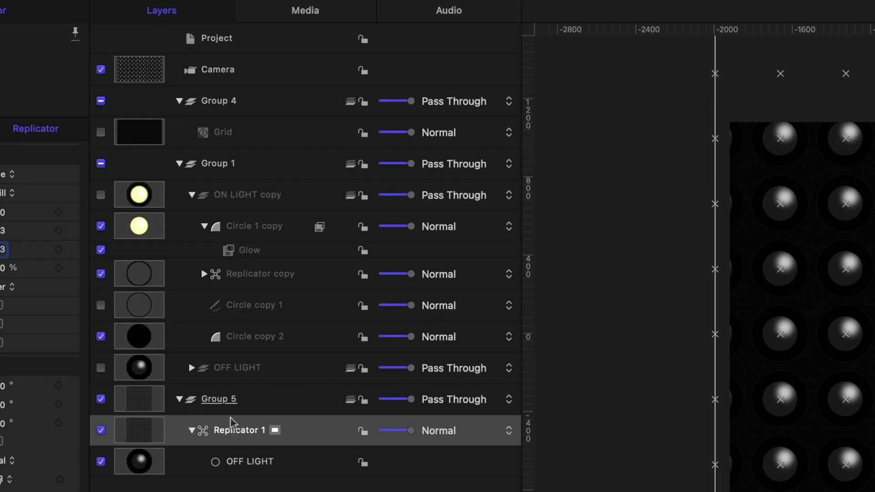
Step: Rename the group containing the OFF LIGHT replicator as OFF LIGHT GRID and collapse it
left_click(236, 431)
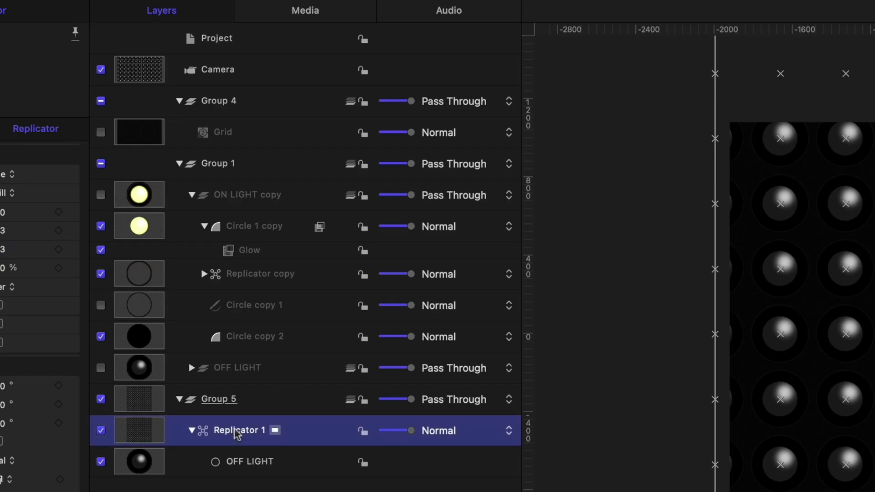
double_click(226, 399)
type("OFF LIGHT GRID")
key("Return")
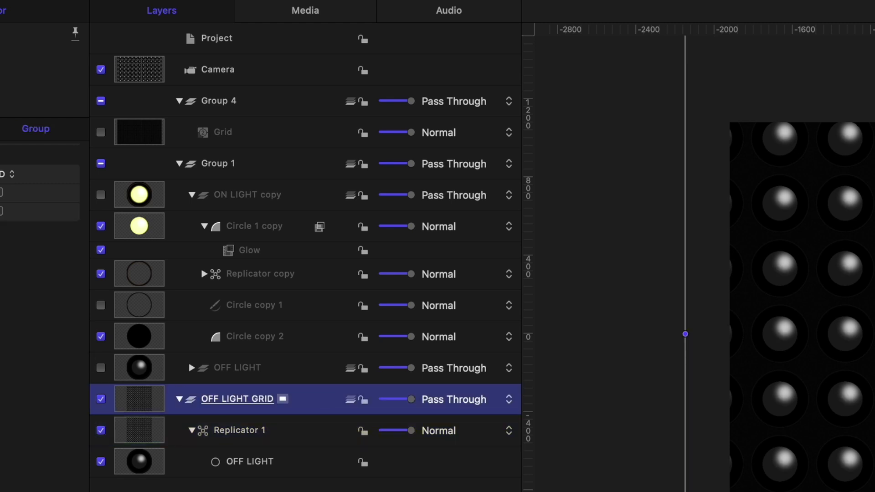
left_click(179, 399)
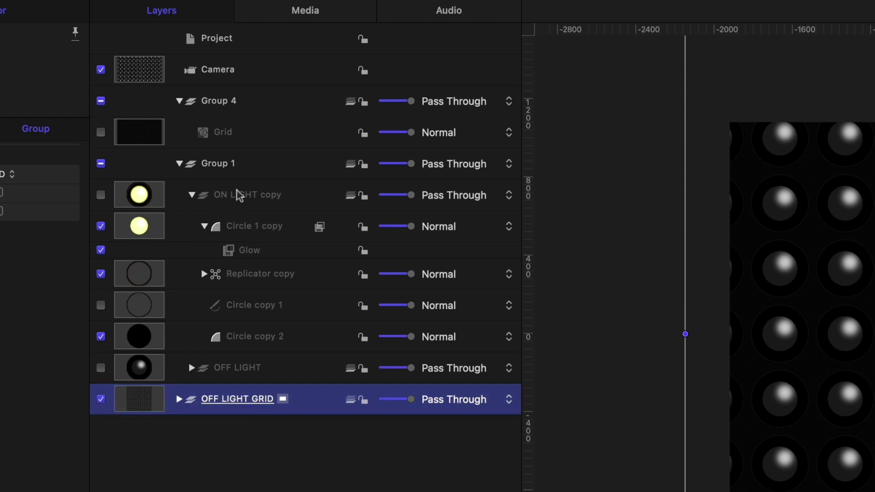
Step: Make the ON LIGHT copy group visible, collapse it and replicate it
left_click(101, 195)
left_click(192, 195)
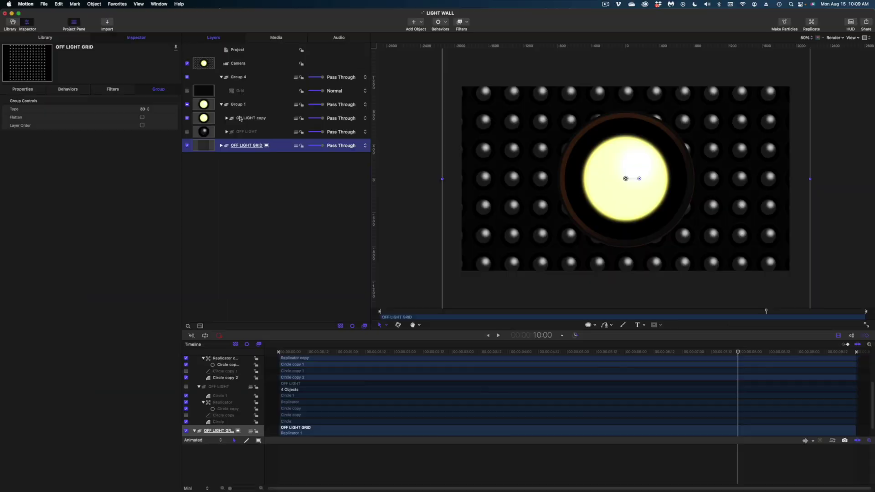
left_click(252, 196)
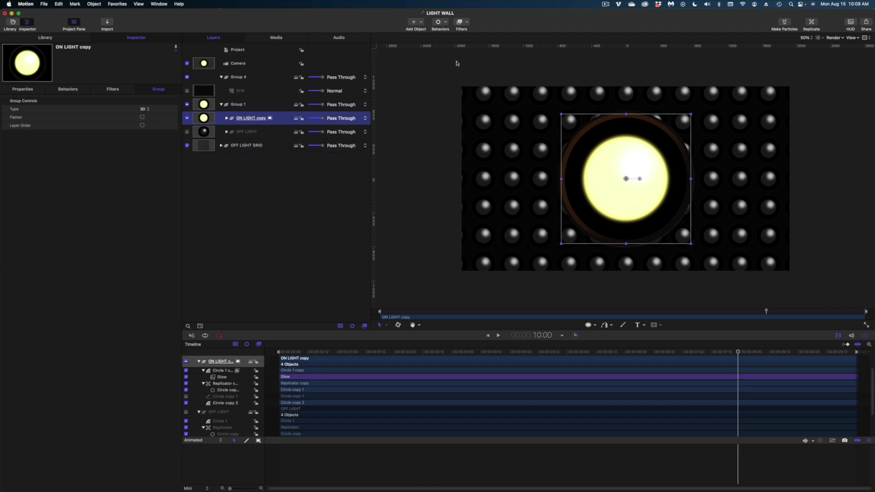
left_click(814, 23)
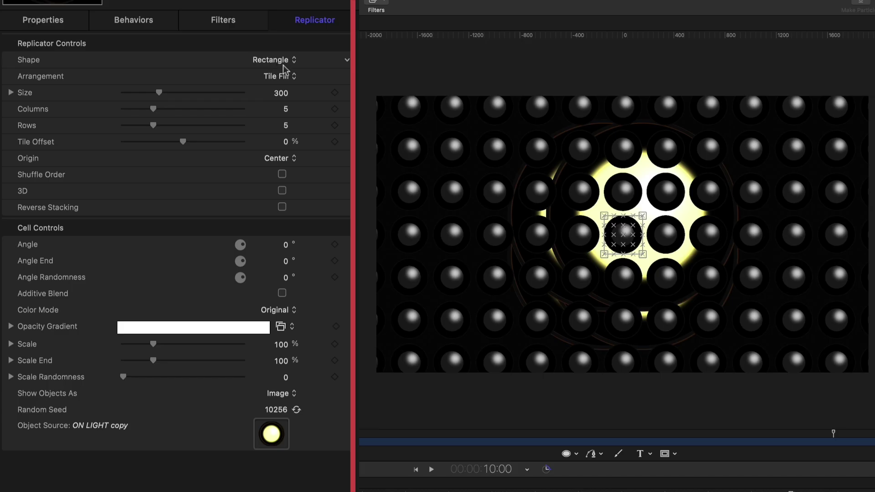
Step: Set the ON LIGHT copy replicator to size 4000 with 13 columns and 13 rows
double_click(281, 93)
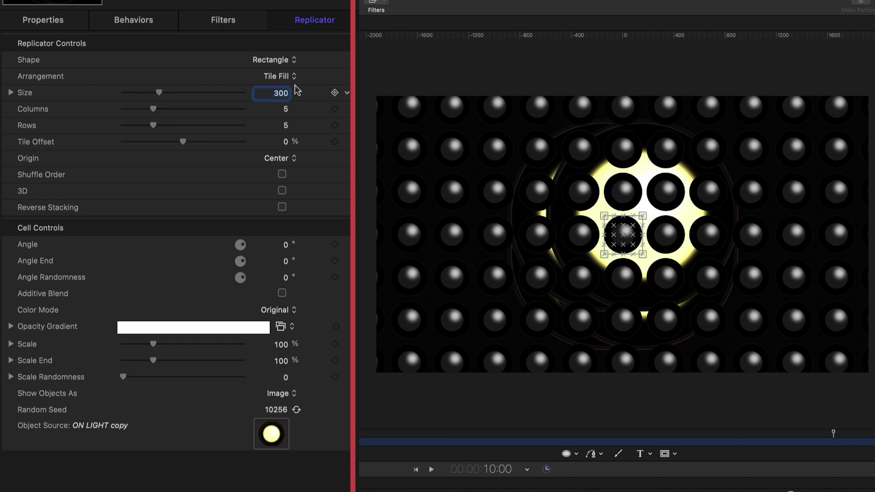
type("4000")
key("Return")
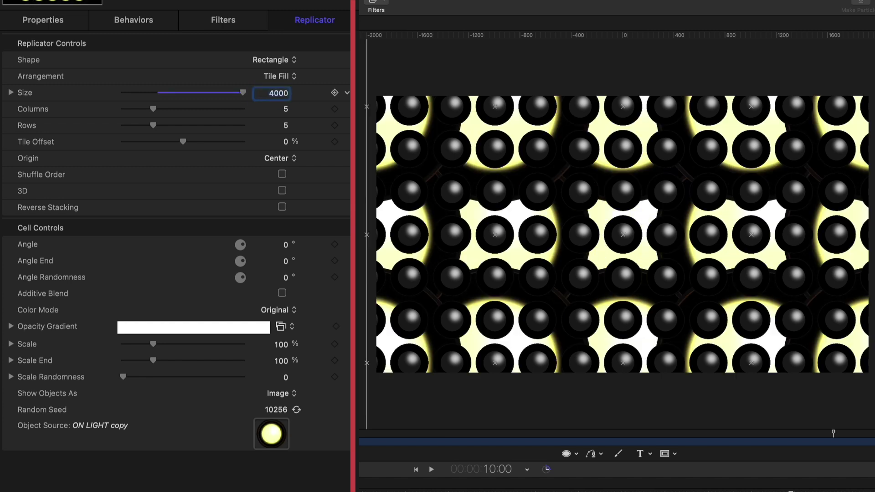
left_click(287, 109)
key("Return")
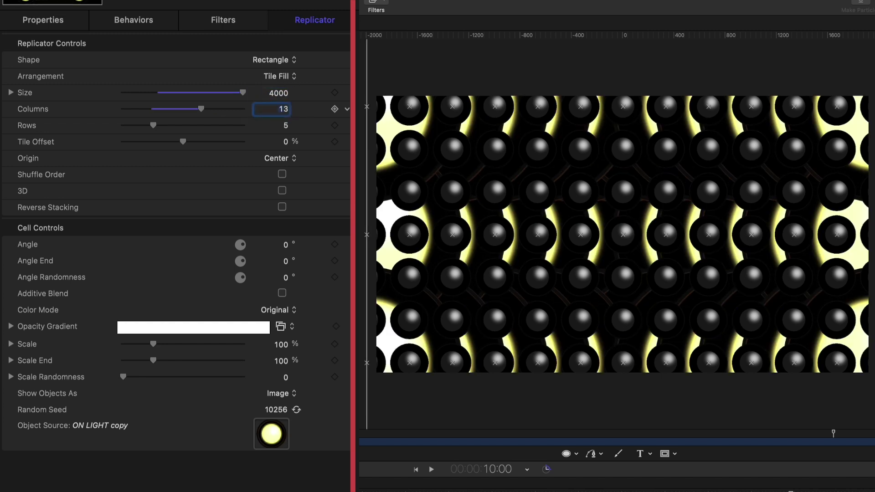
left_click(286, 124)
type("13")
key("Return")
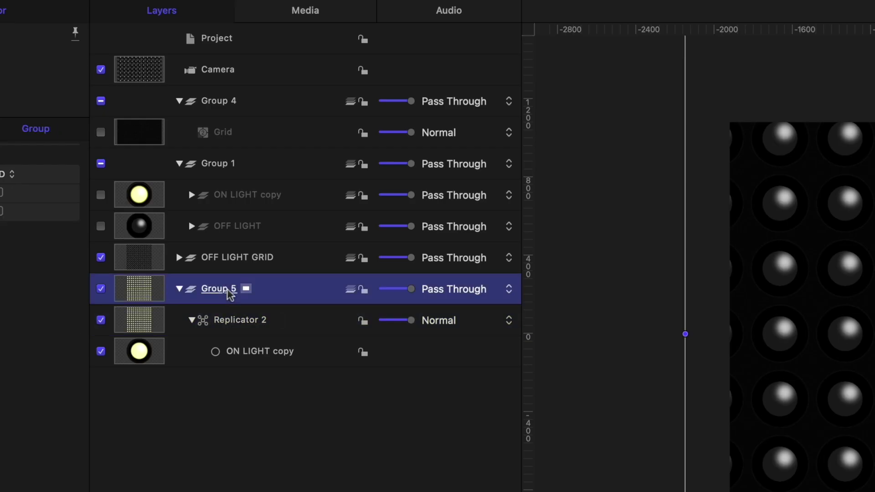
Step: Rename the group containing the ON LIGHT copy replicator as ON LIGHT GRID and collapse it
double_click(223, 289)
key("BackSpace")
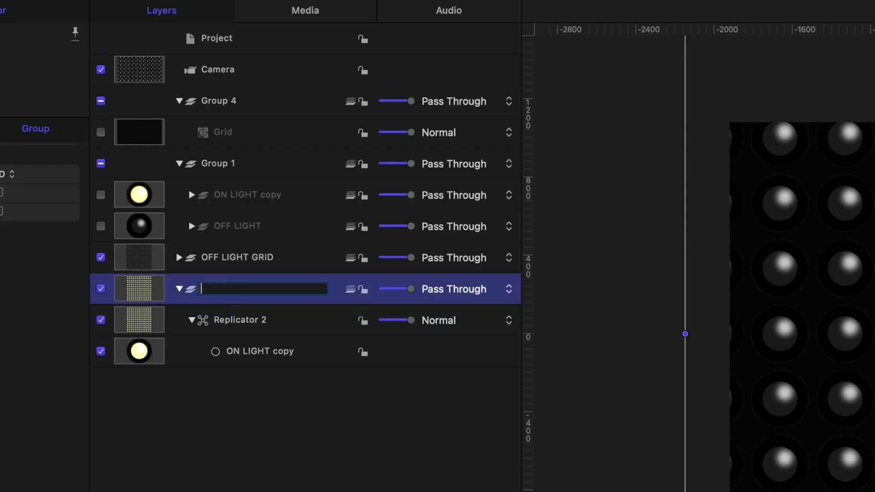
key("Return")
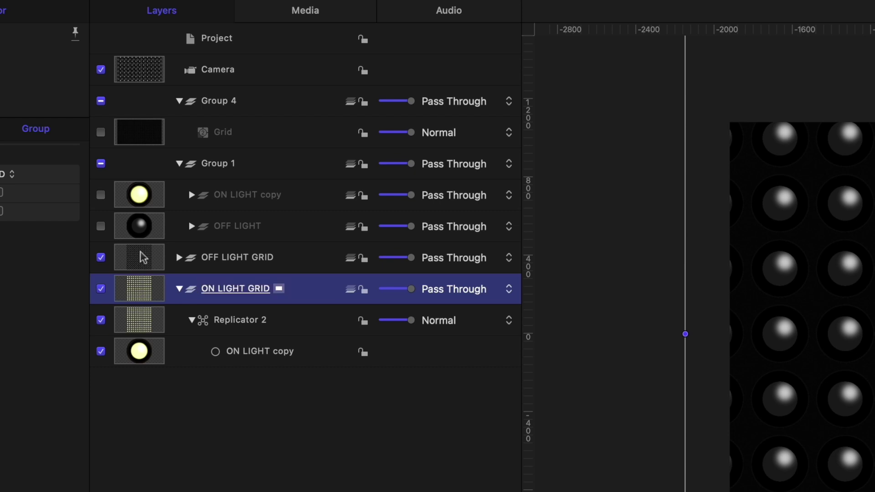
left_click(179, 289)
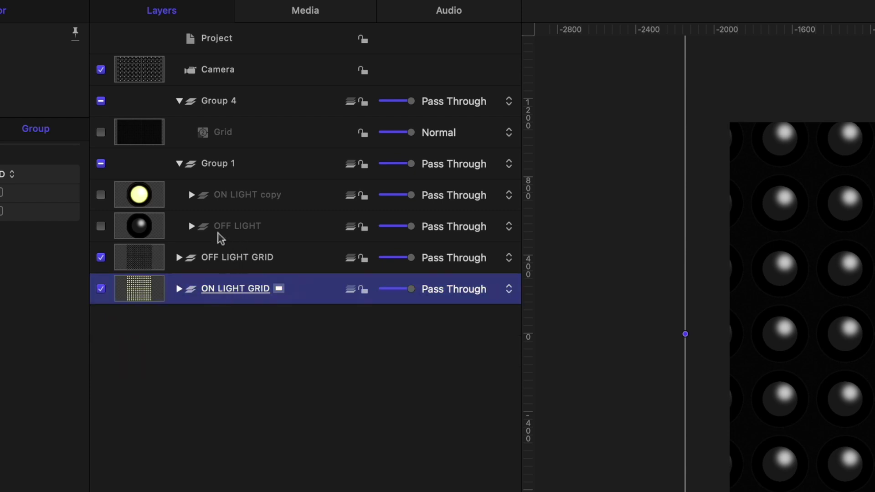
Step: Move the ON LIGHT GRID group into Group 1, above the ON LIGHT copy group
left_click(179, 163)
left_click_drag(240, 226, 240, 178)
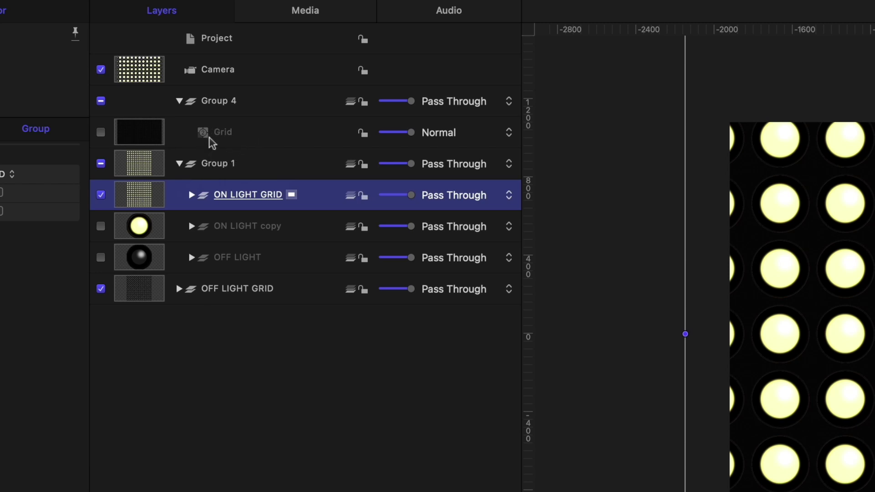
left_click(180, 166)
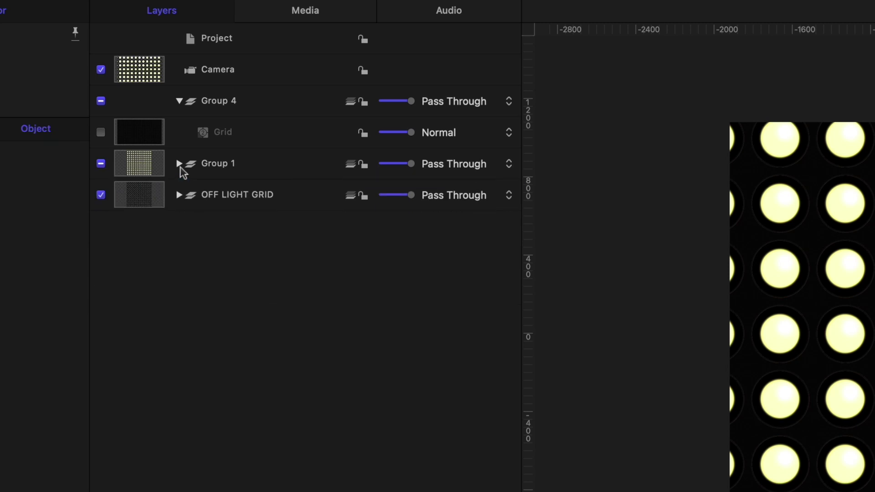
Step: Make the Grid layer visible and stack the ON LIGHT GRID group over OFF LIGHT GRID, both above Group 4
left_click(101, 132)
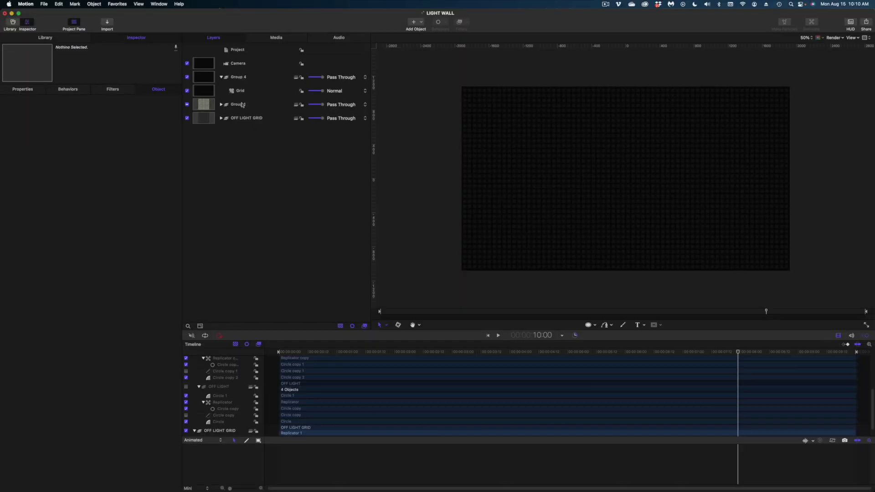
left_click(220, 164)
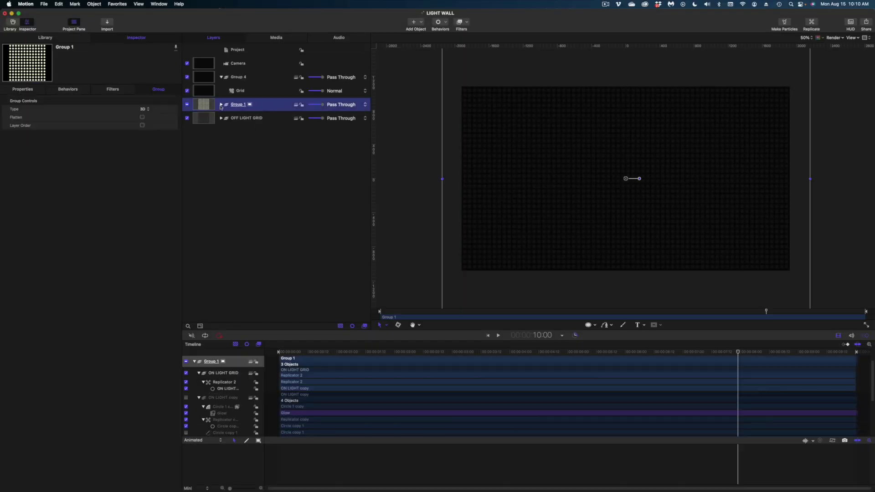
left_click(179, 163)
left_click_drag(242, 118, 234, 71)
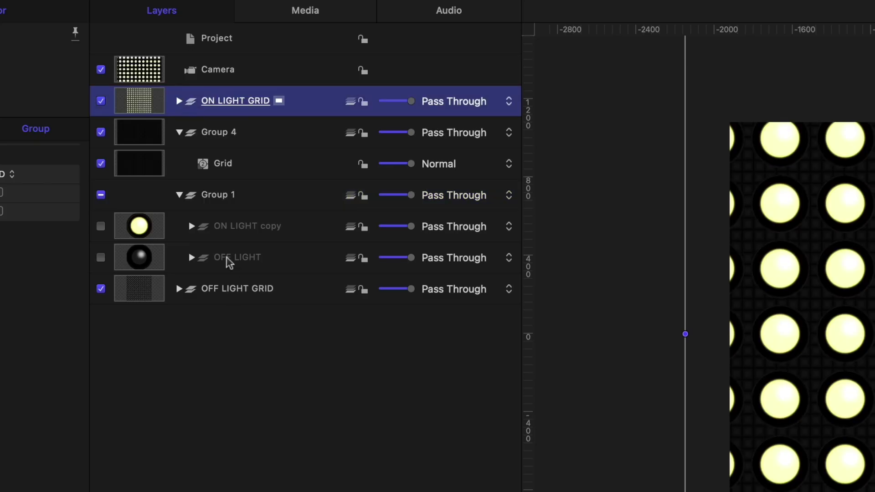
left_click_drag(230, 288, 222, 85)
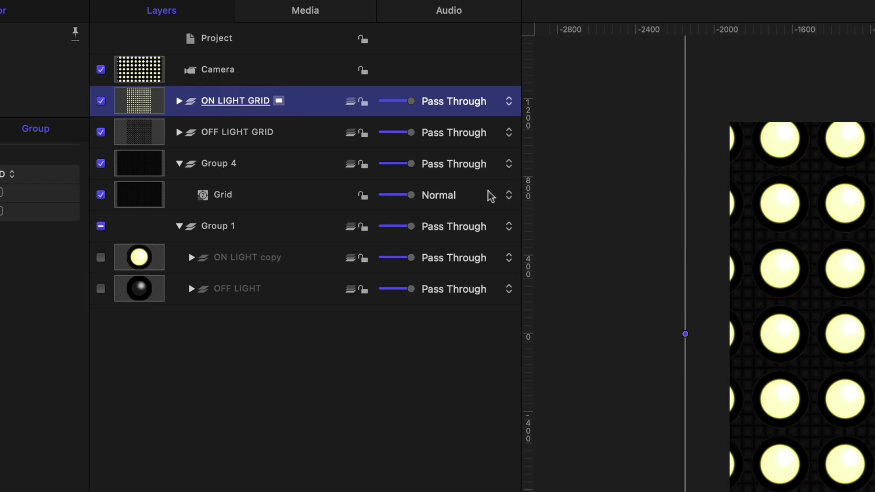
left_click(101, 102)
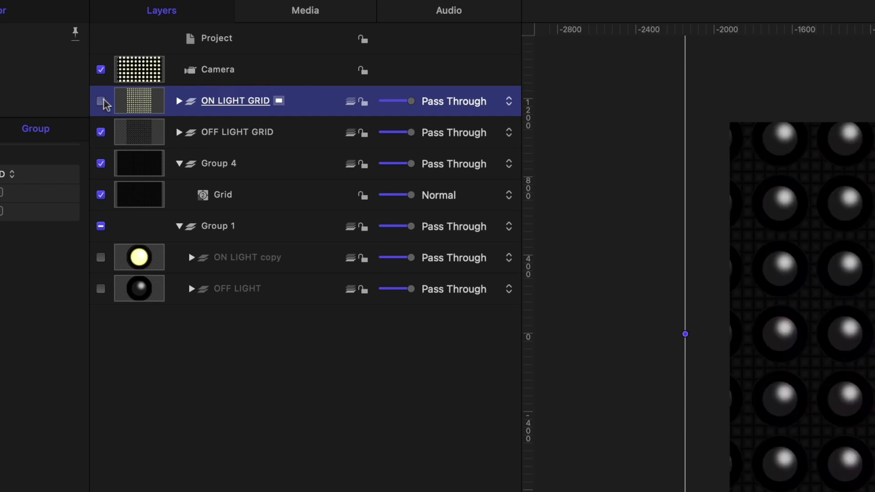
left_click(101, 101)
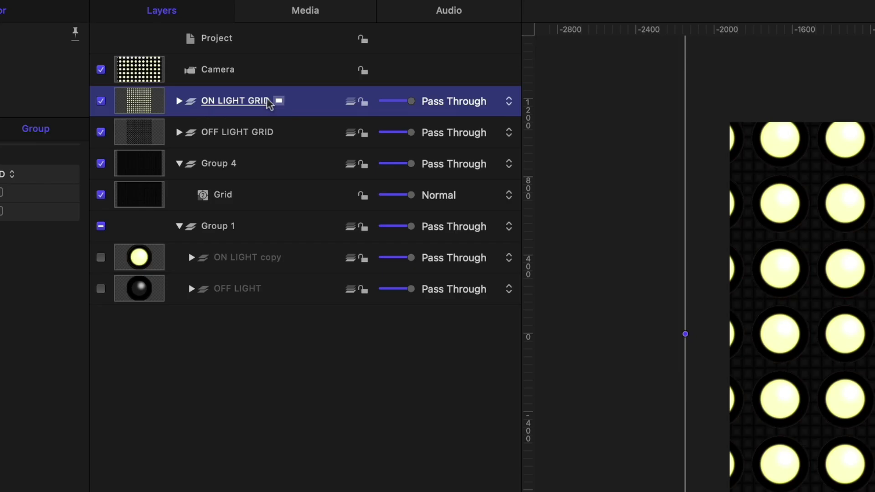
Step: Add a Sequence Replicator behavior to the replicator inside the ON LIGHT GRID group
left_click(179, 101)
left_click(227, 135)
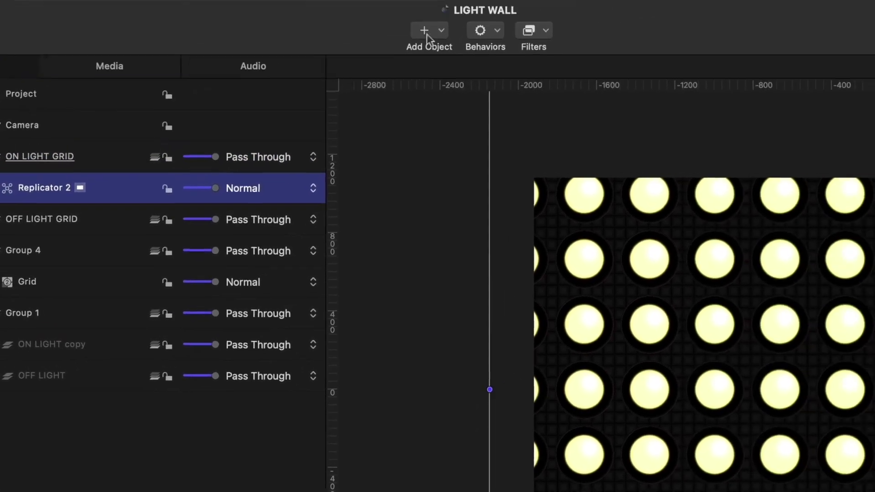
left_click(454, 43)
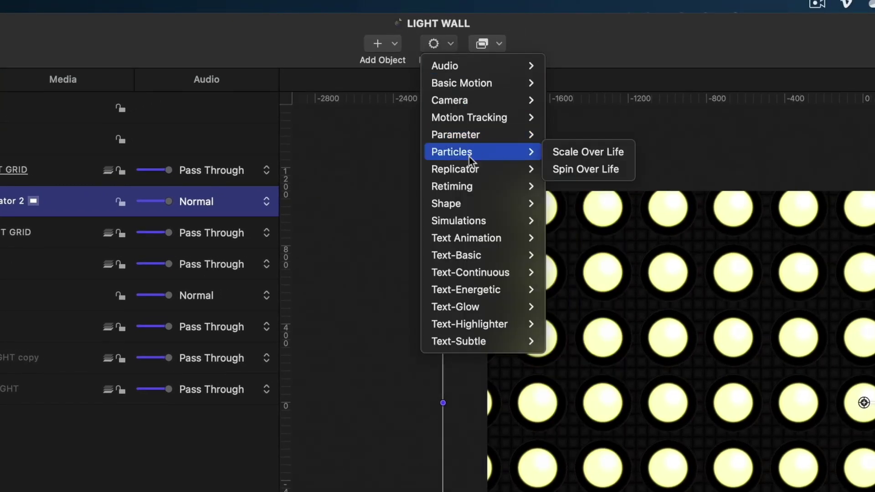
mouse_move(471, 171)
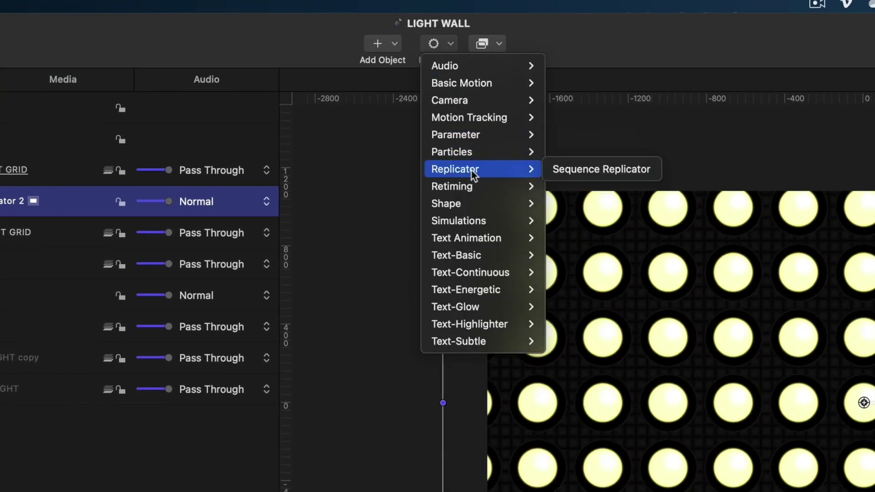
left_click(575, 167)
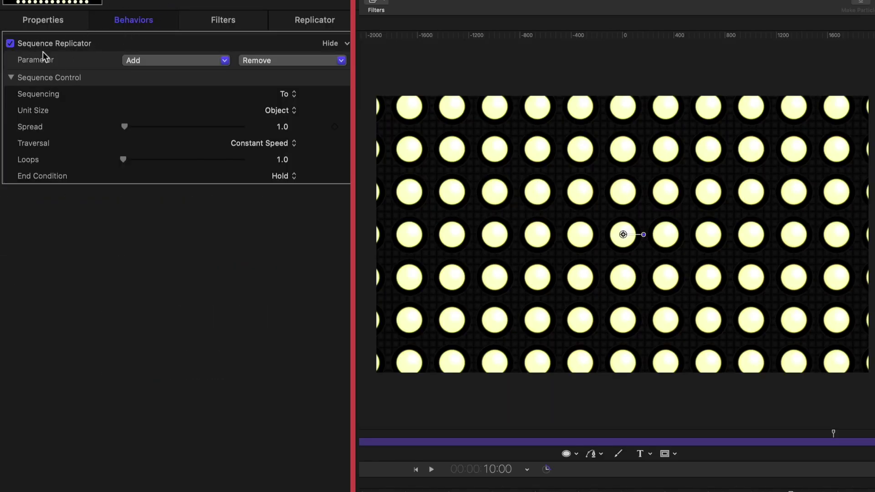
Step: Add the Opacity parameter to the Sequence Replicator behavior at 0% and scrub the timeline to preview it
left_click(153, 62)
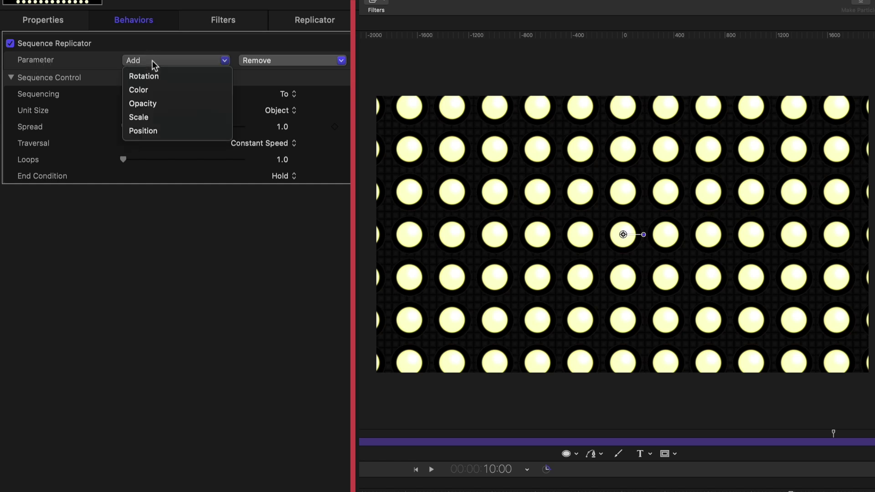
left_click(145, 103)
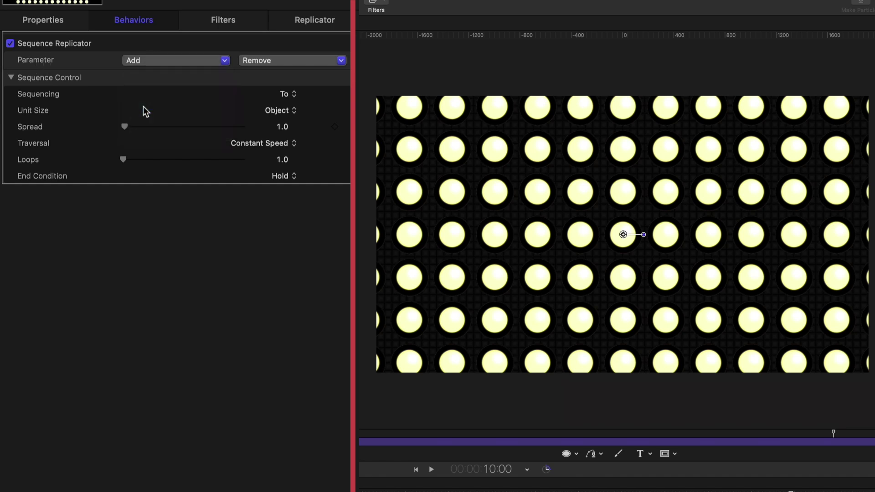
left_click_drag(240, 61, 102, 58)
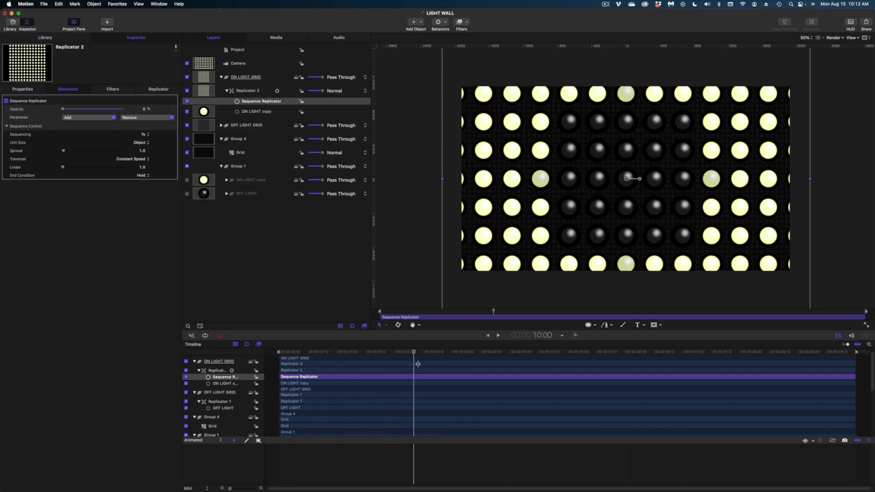
left_click_drag(417, 364, 269, 392)
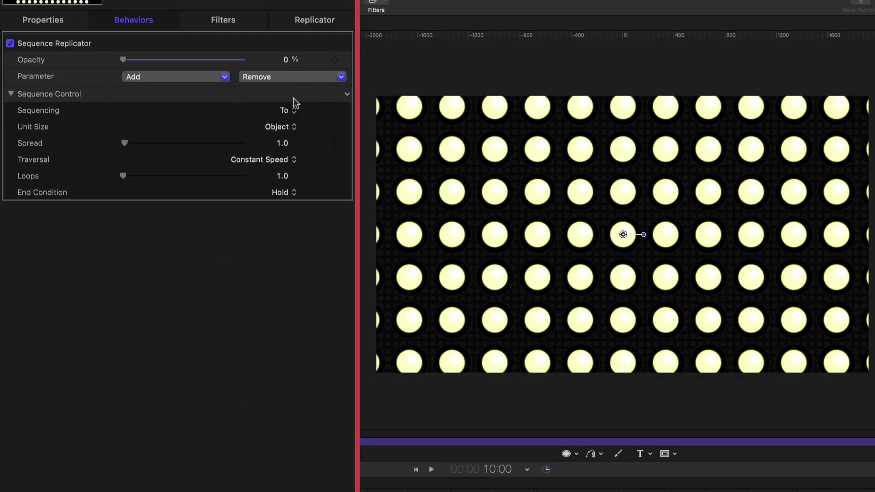
Step: Set the Sequence Replicator's Sequencing to Through and play the animation from the start to check the effect
left_click(295, 110)
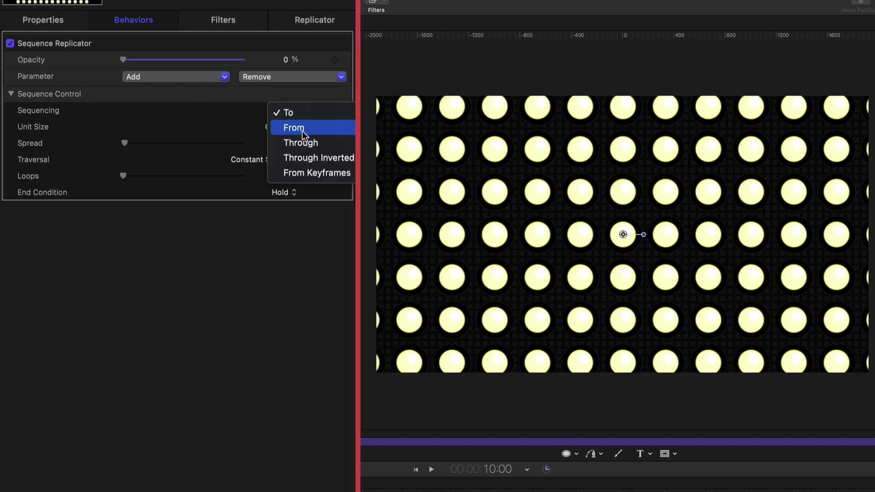
left_click(300, 143)
left_click_drag(279, 351, 488, 351)
key("Home")
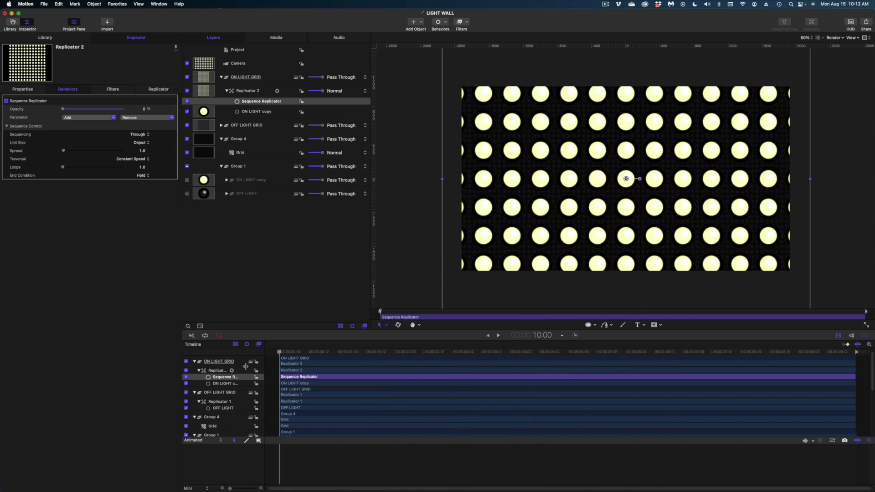
key("space")
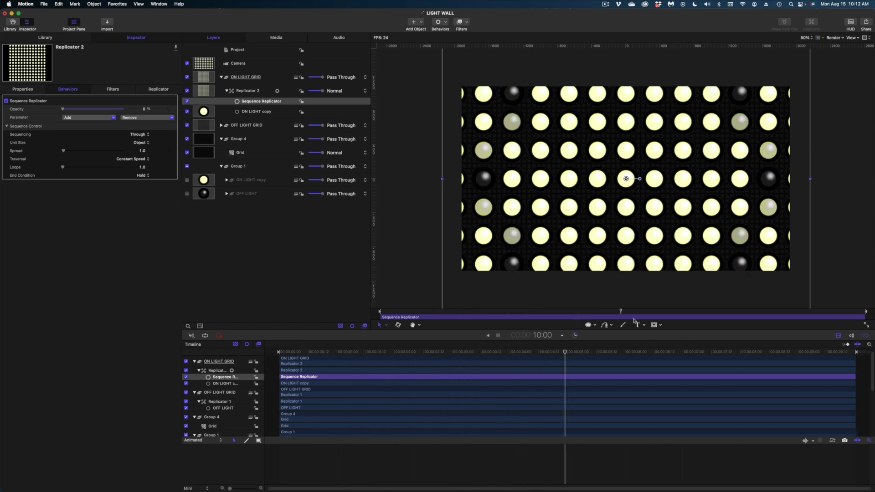
key("space")
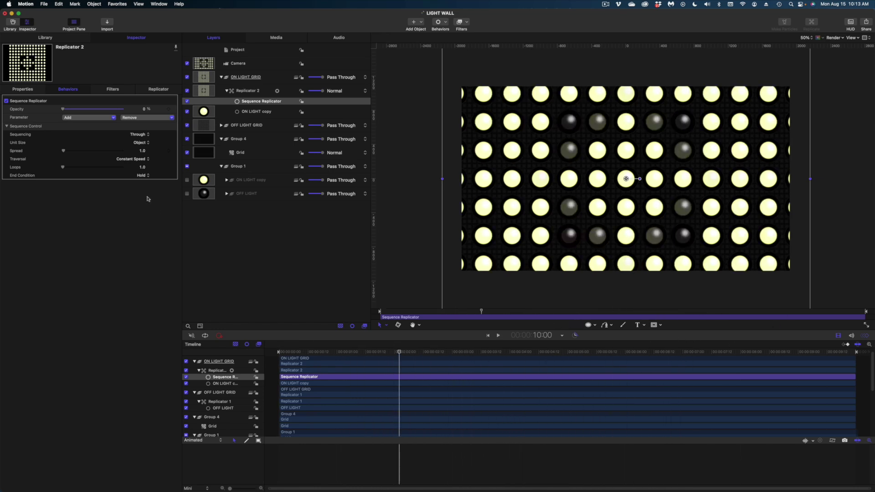
mouse_move(401, 351)
left_mouse_down()
mouse_move(388, 352)
mouse_move(412, 352)
mouse_move(393, 352)
left_mouse_up()
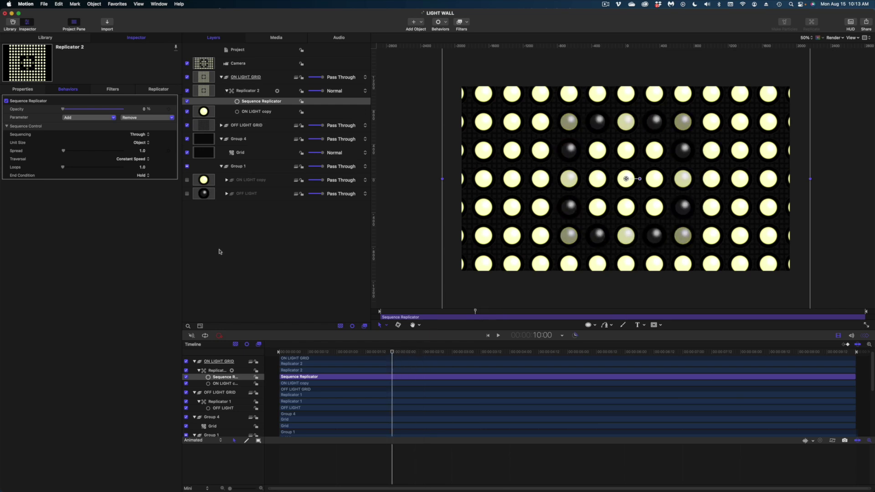
Step: Set the Sequence Replicator's Spread to 5.0, preview the softer falloff, and return the playhead to the start
left_click_drag(65, 152, 67, 152)
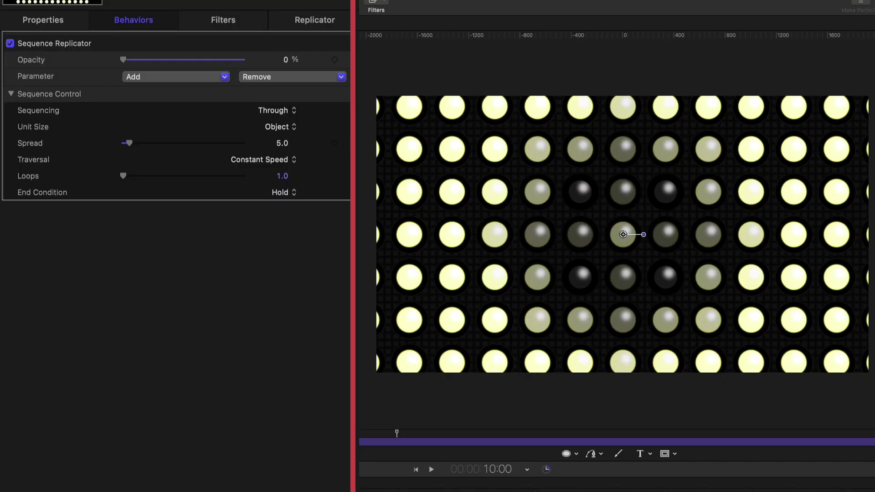
key("space")
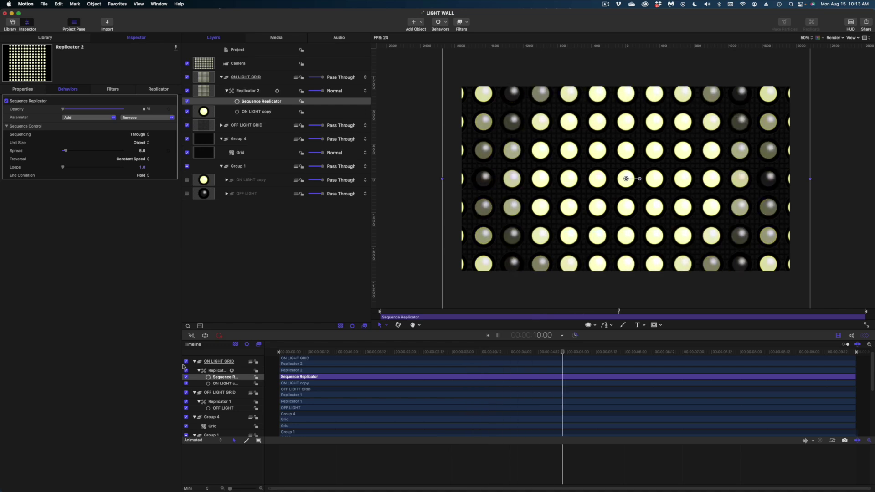
key("space")
left_click_drag(469, 354, 293, 392)
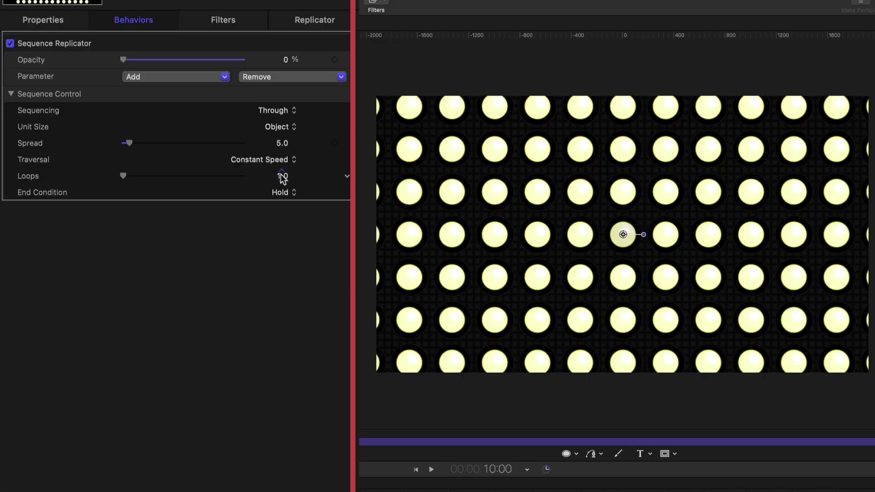
Step: Set the Sequence Replicator's Loops to 4 and preview the repeating light animation
left_click(283, 177)
type("4")
key("Return")
key("space")
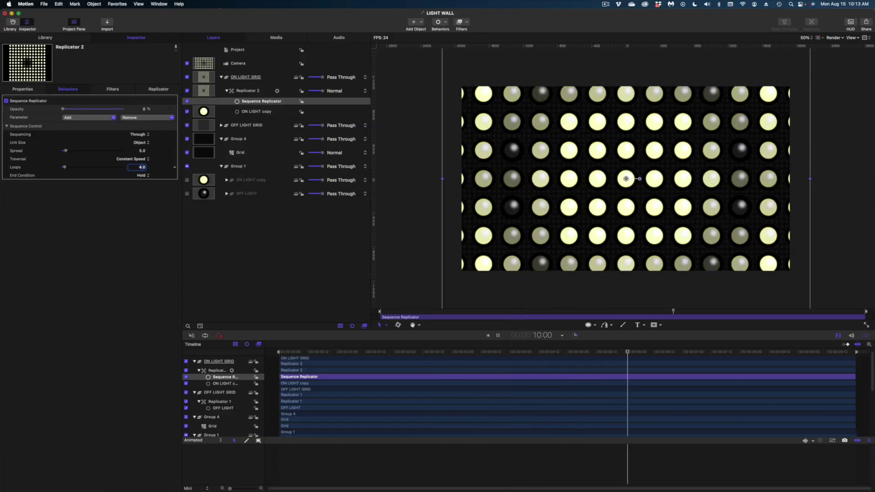
key("space")
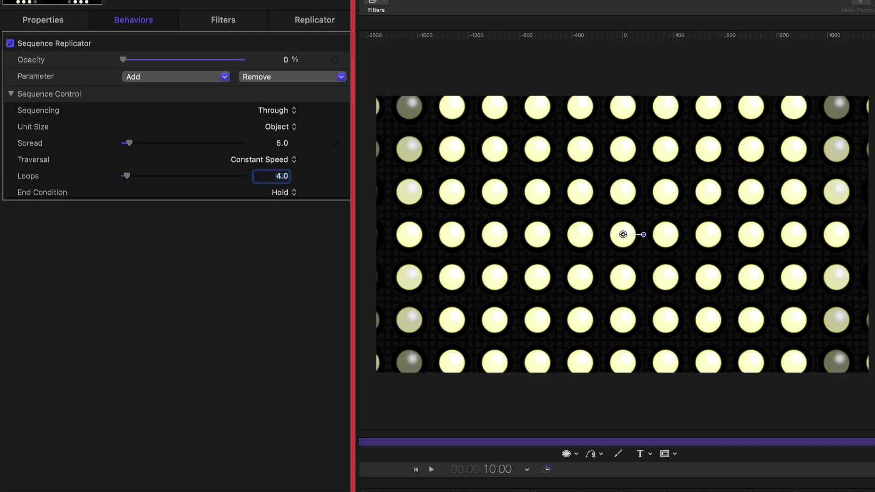
Step: Set the lit-bulb replicator's Origin to Left and play back the resulting sweep
left_click(314, 20)
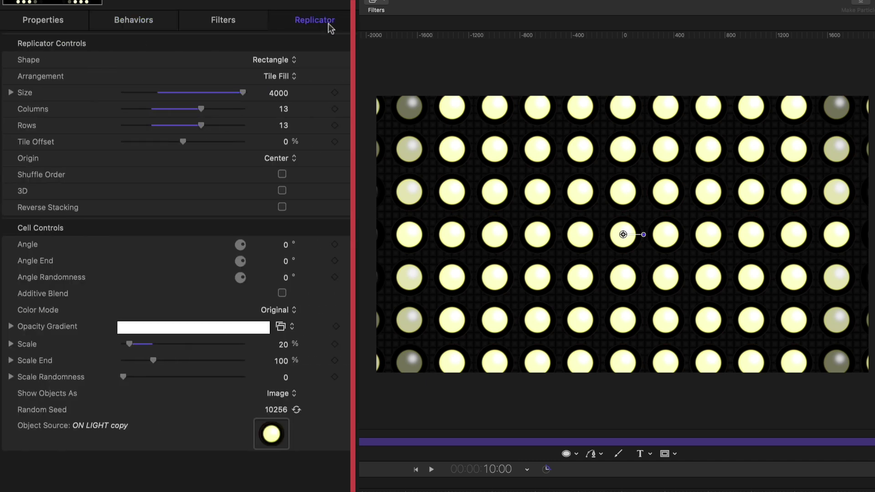
left_click(271, 159)
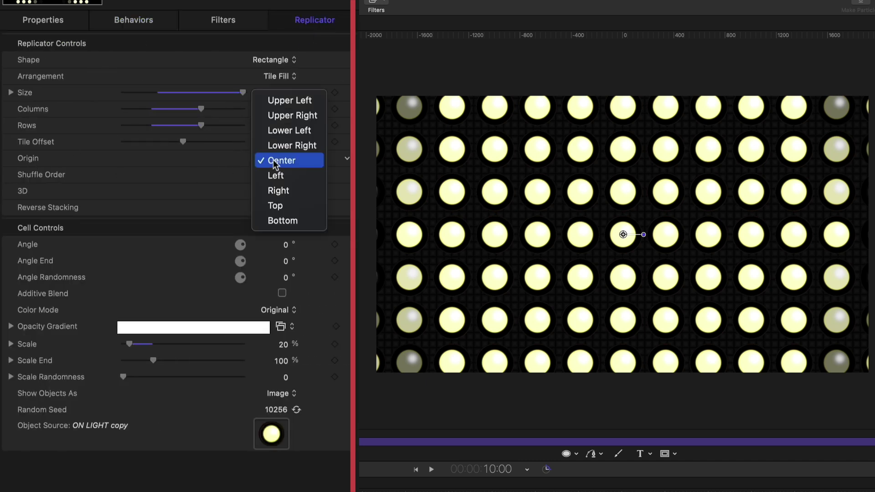
left_click(276, 175)
key("space")
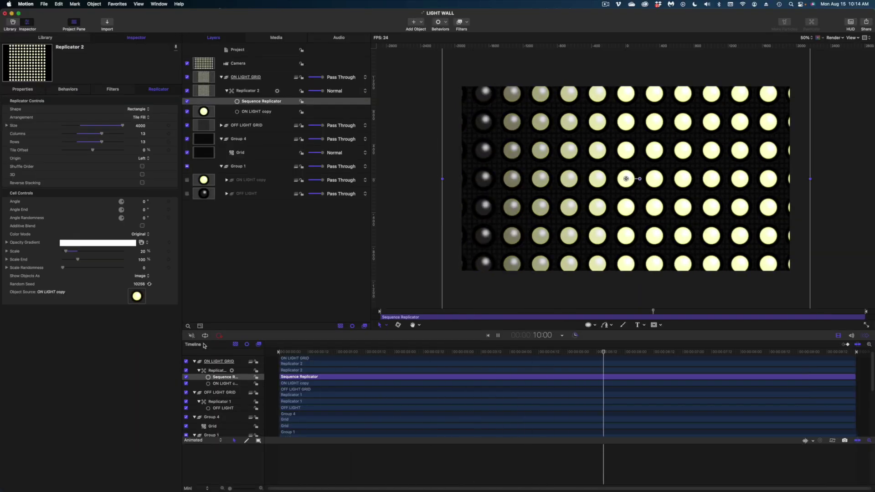
key("space")
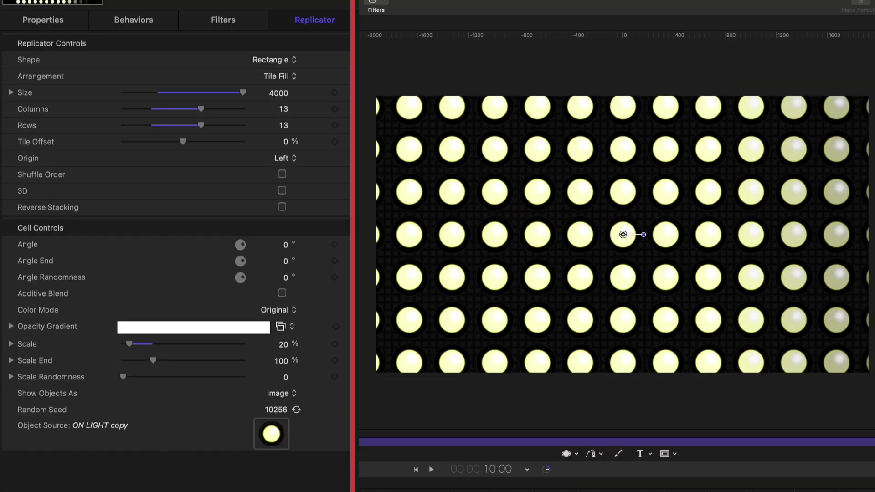
Step: Change the lit-bulb replicator's Origin to Upper Left and start playback to preview it
left_click(286, 158)
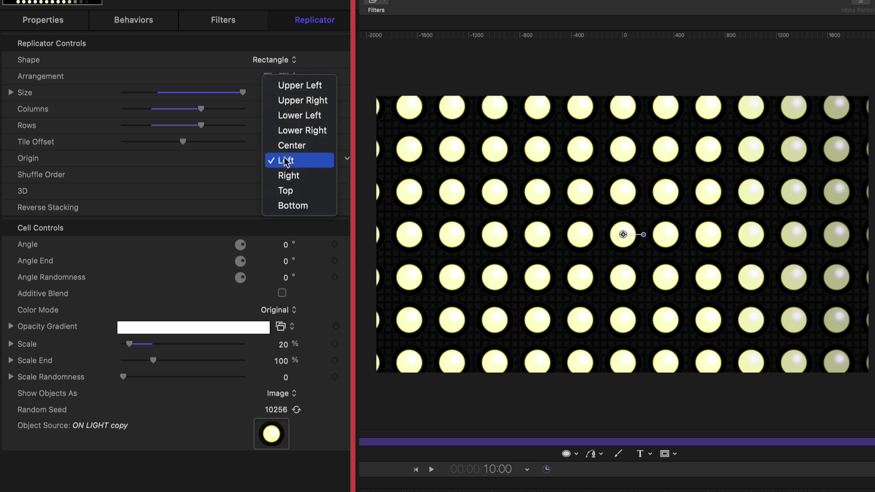
left_click(296, 86)
key("space")
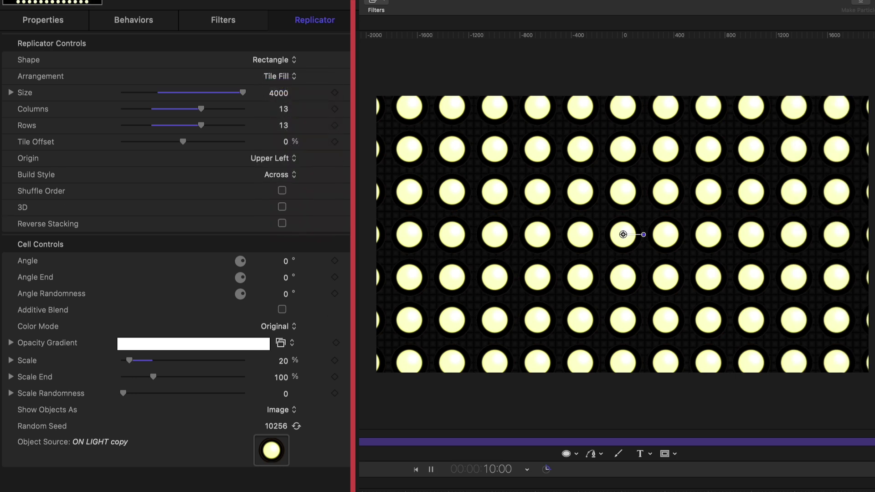
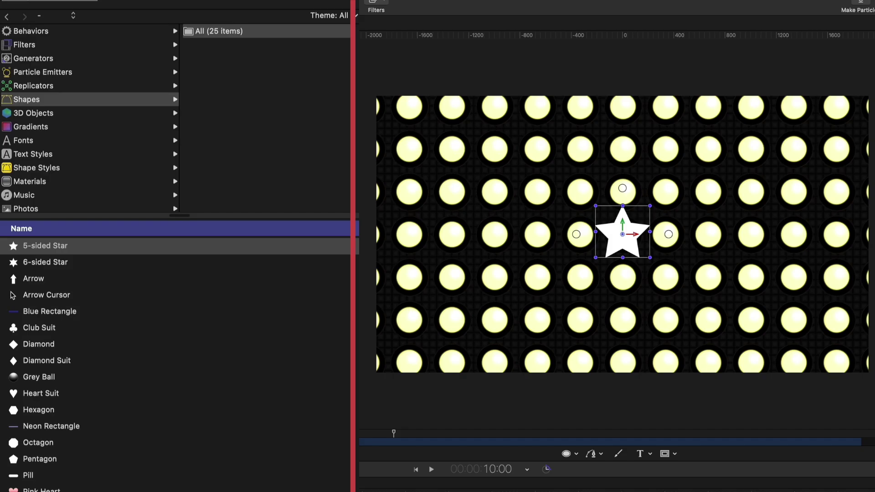
Step: Turn off the star's fill and give it an Airbrush outline with a width of 100 and spacing of 21%
key("super+3")
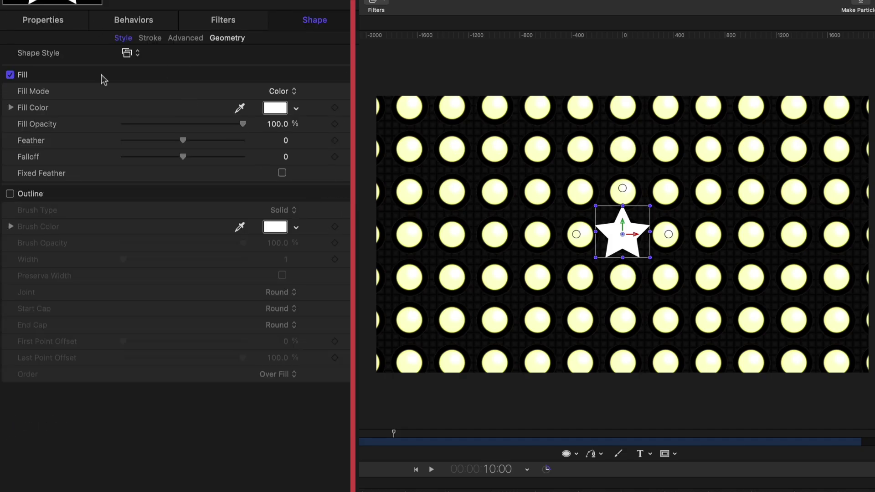
left_click(10, 75)
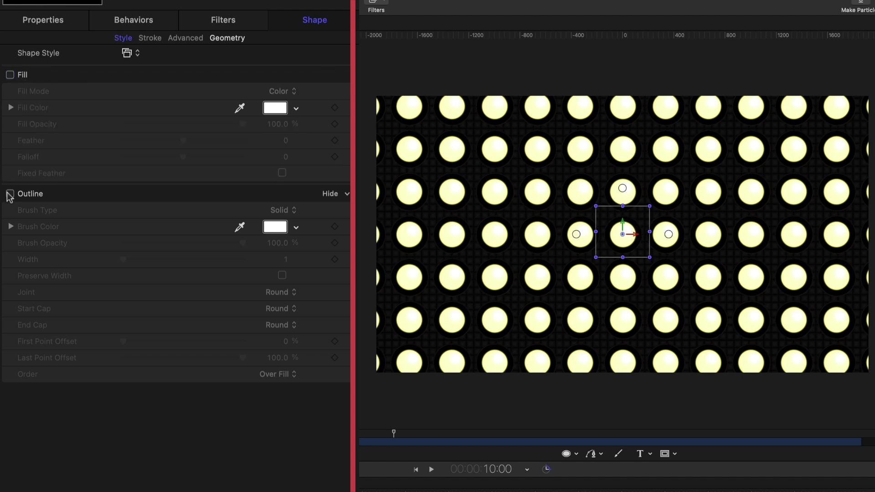
left_click(10, 193)
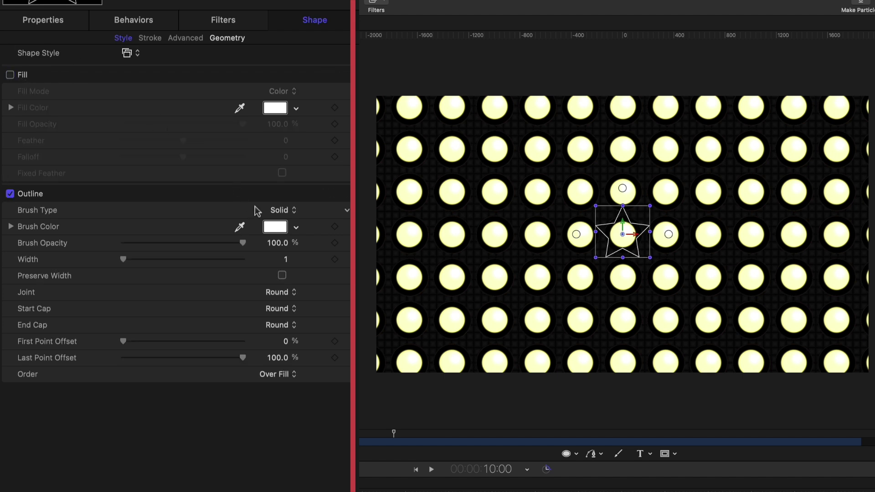
left_click(276, 210)
left_click(280, 226)
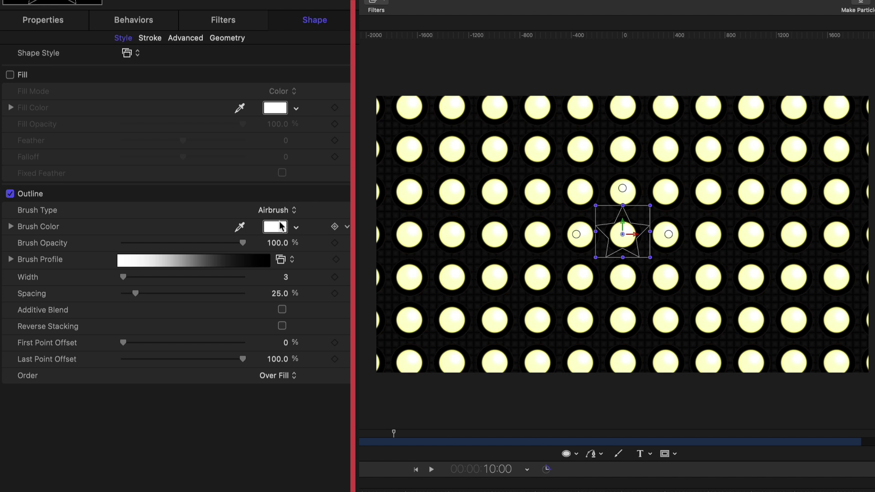
left_click_drag(229, 277, 259, 274)
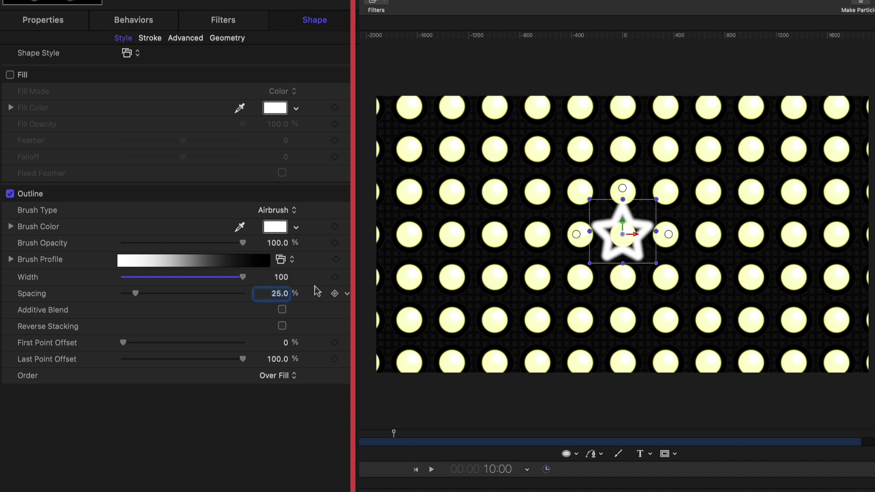
key("Return")
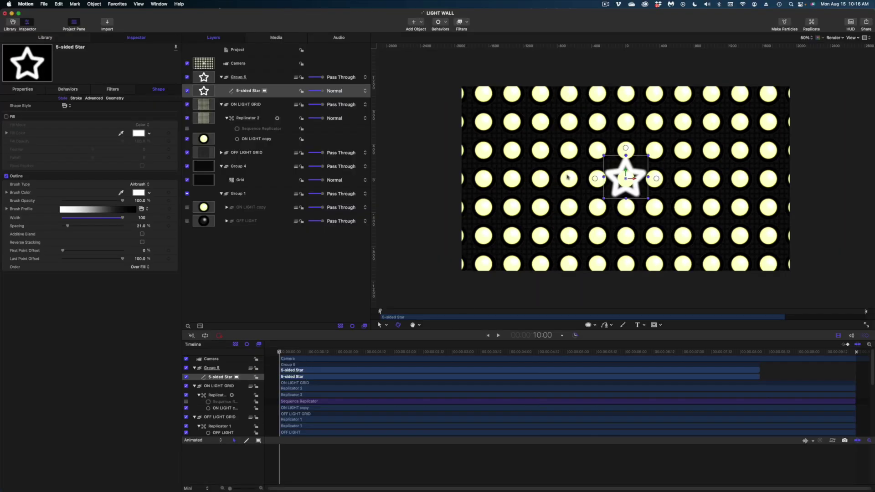
Step: Trim the 5-sided Star in the timeline so it ends at 00:00:00:23
left_click_drag(759, 376, 376, 360)
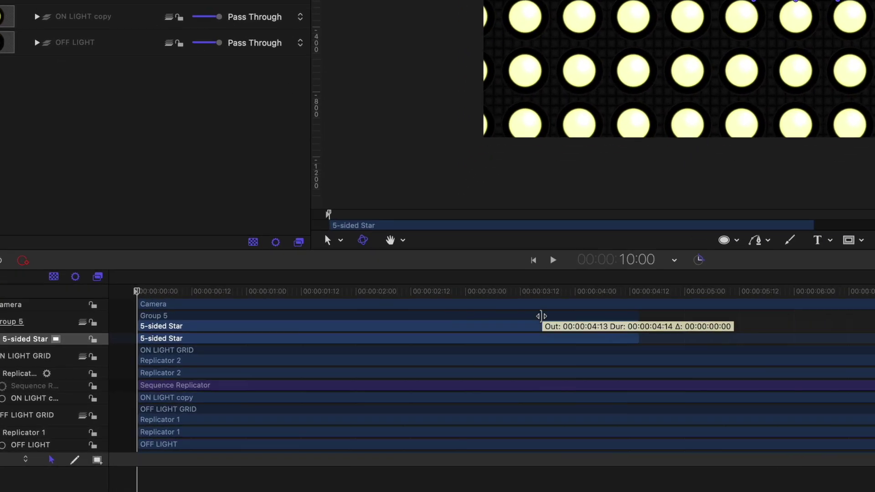
left_click_drag(287, 269, 189, 293)
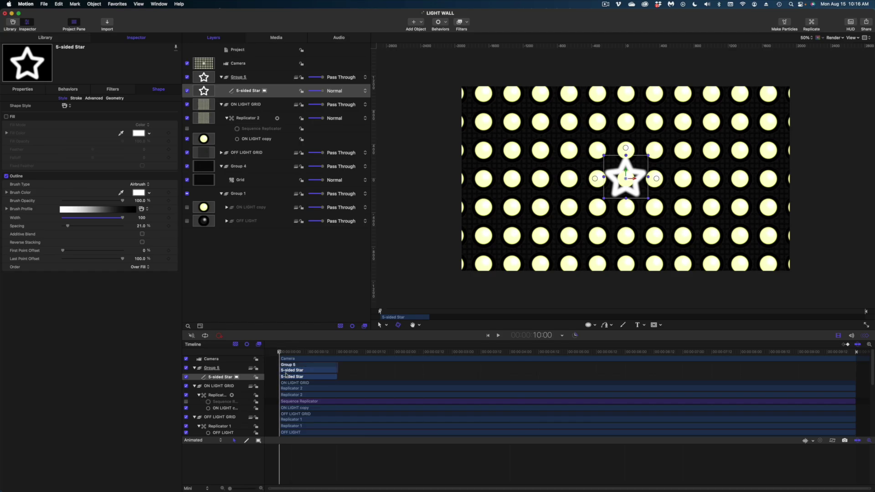
left_click(286, 375, "shift")
Step: Keyframe the 5-sided Star's Scale from 0% at the first frame to an enlarged size at the end of its one-second duration
left_click(244, 94)
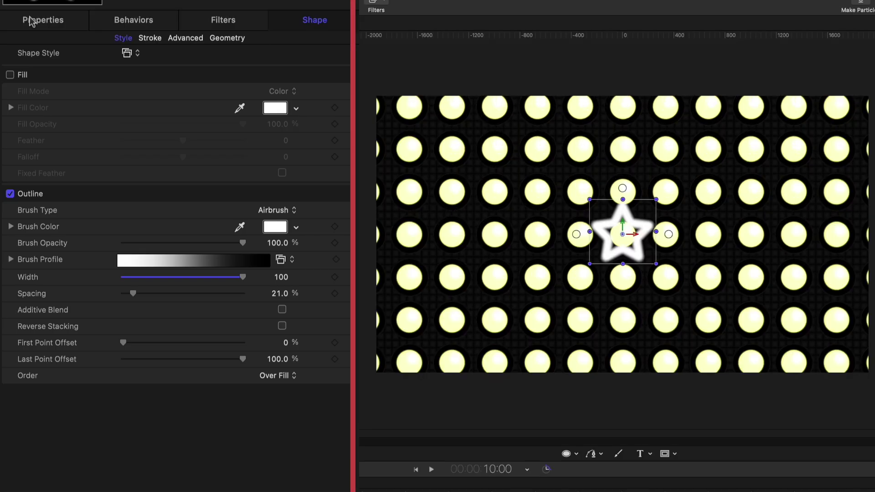
left_click(31, 20)
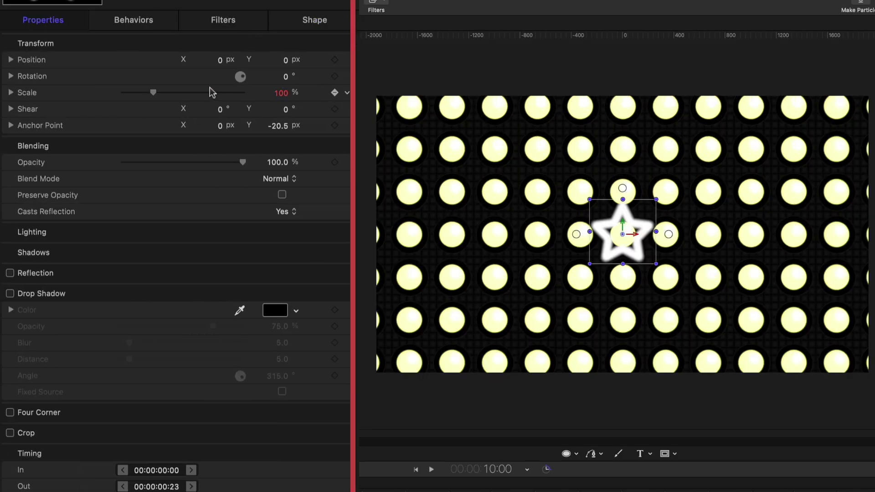
left_click_drag(139, 95, 120, 96)
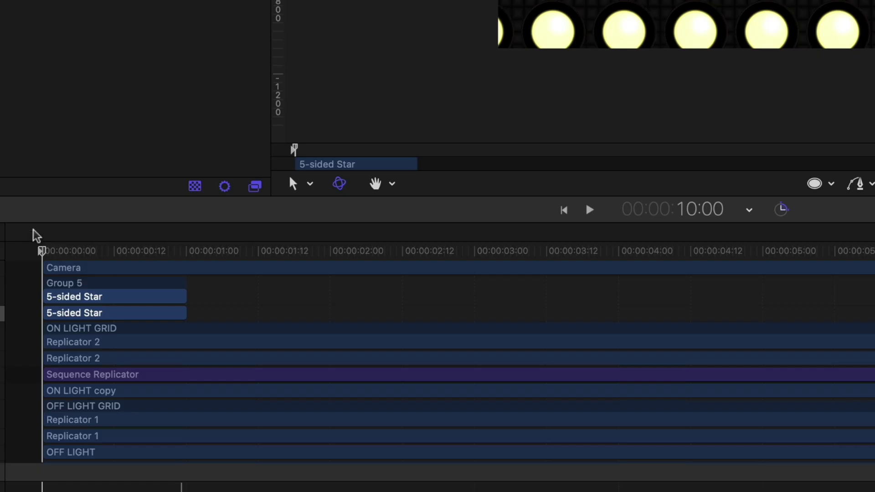
left_click_drag(70, 250, 181, 255)
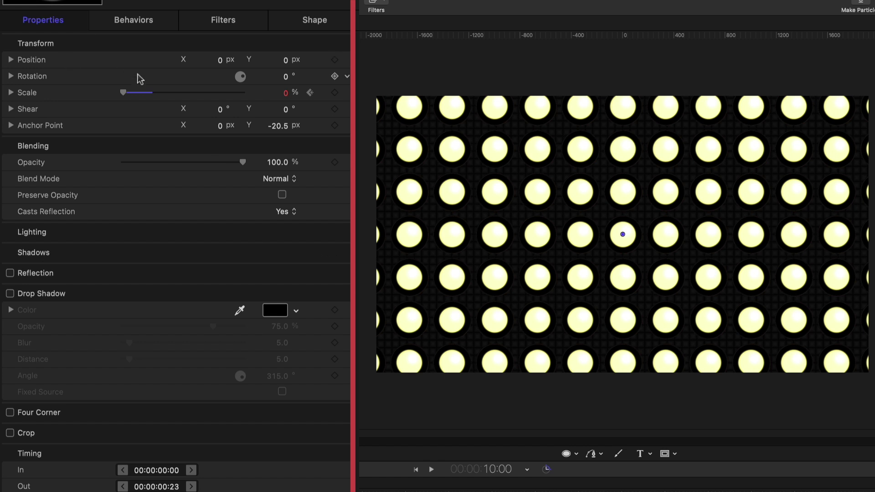
left_click_drag(126, 94, 296, 92)
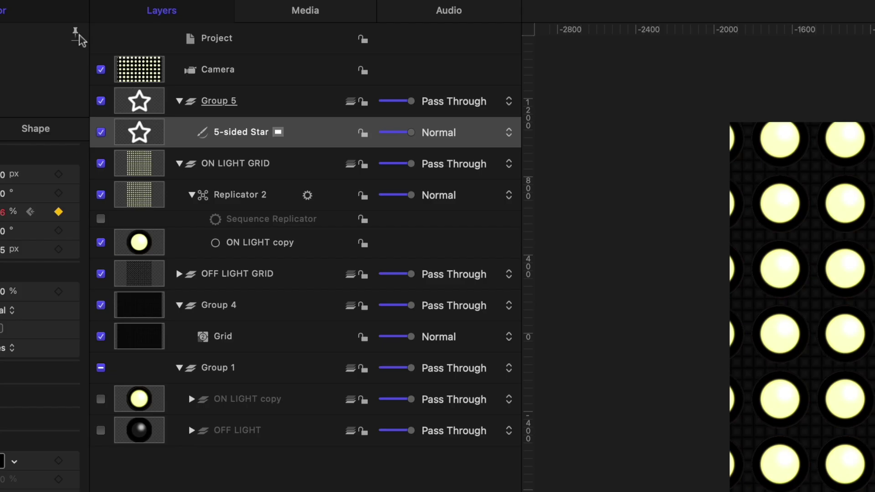
Step: Trim the ON LIGHT GRID group to the star's length, add an image mask using the 5-sided Star as source, and play it back
left_click(257, 169)
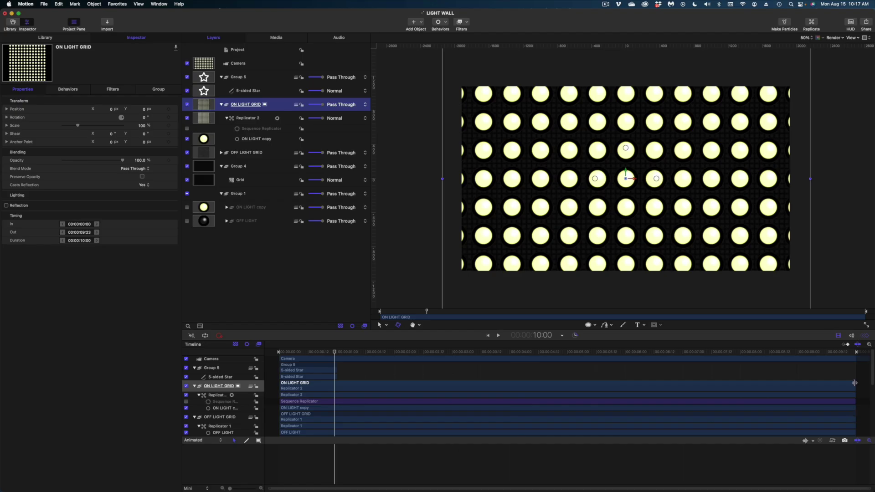
left_click_drag(854, 383, 335, 383)
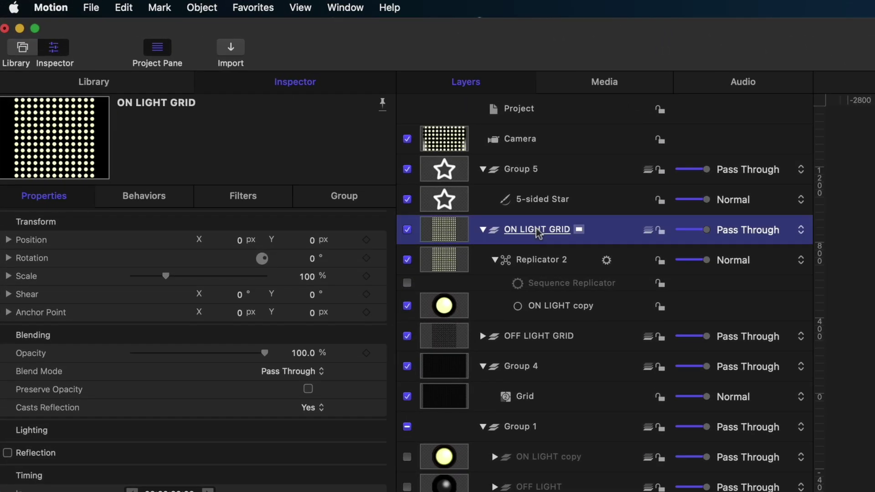
left_click(201, 6)
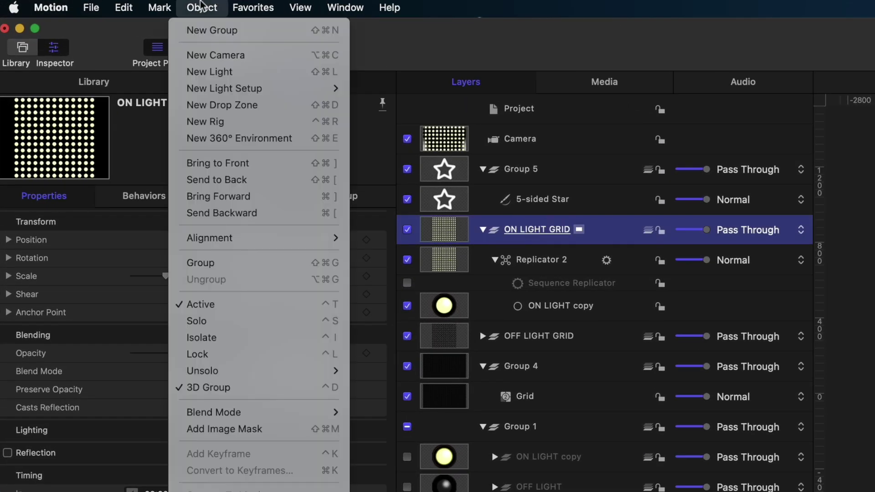
left_click(273, 429)
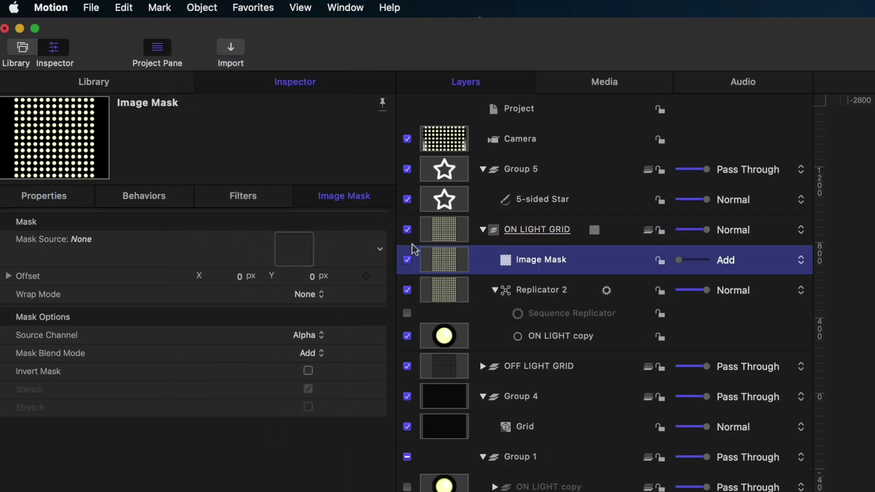
left_click_drag(446, 201, 289, 250)
key("space")
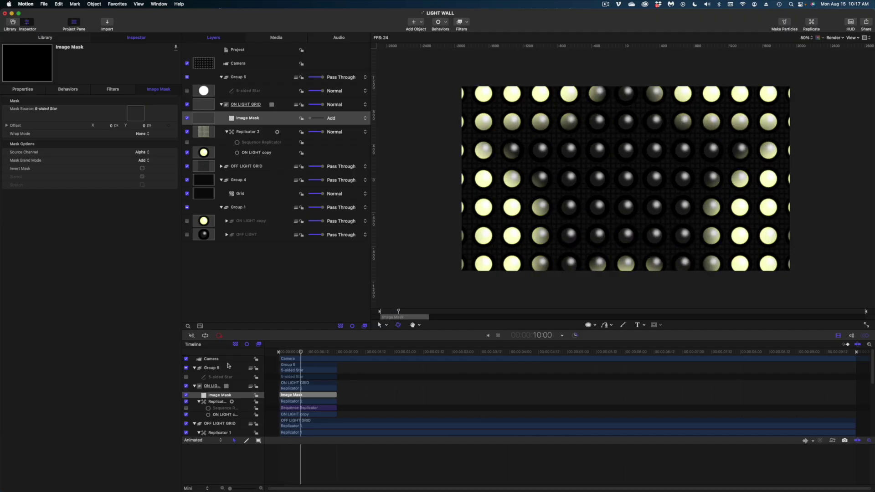
Step: Make a clone layer of the ON LIGHT GRID group and shift the clone in the timeline to start at 00:00:00:21
key("space")
key("Home")
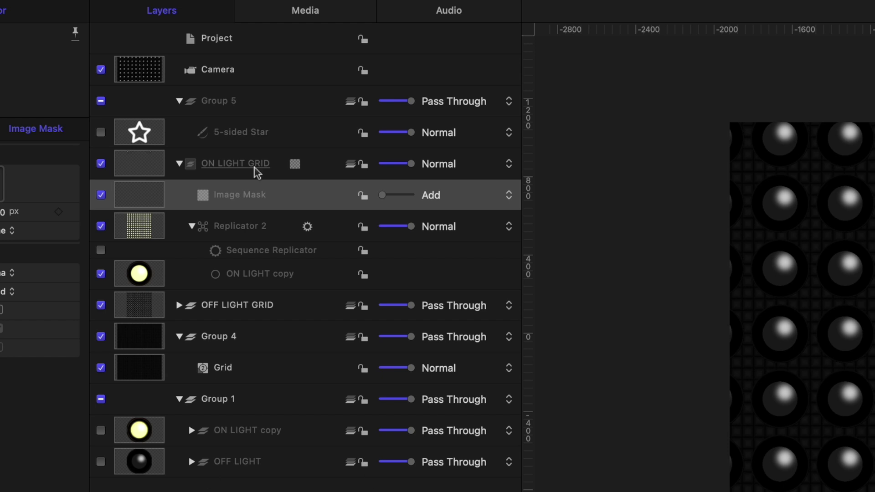
left_click(232, 166)
right_click(225, 164)
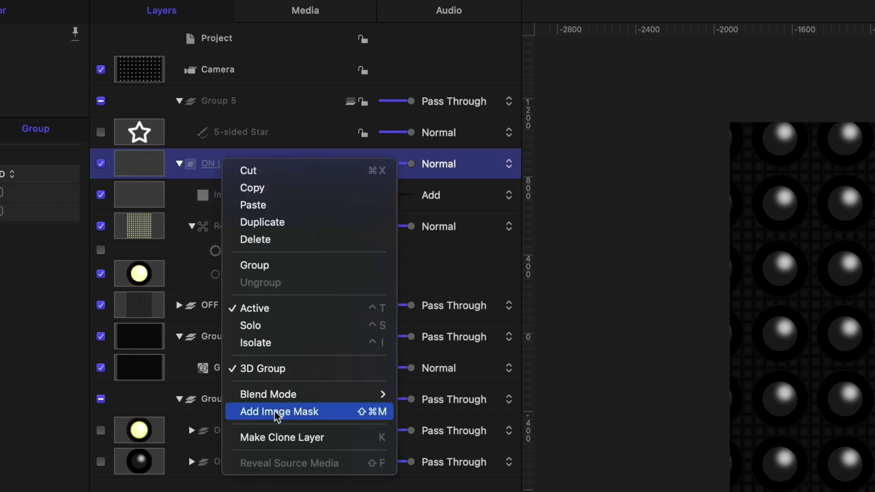
left_click(270, 438)
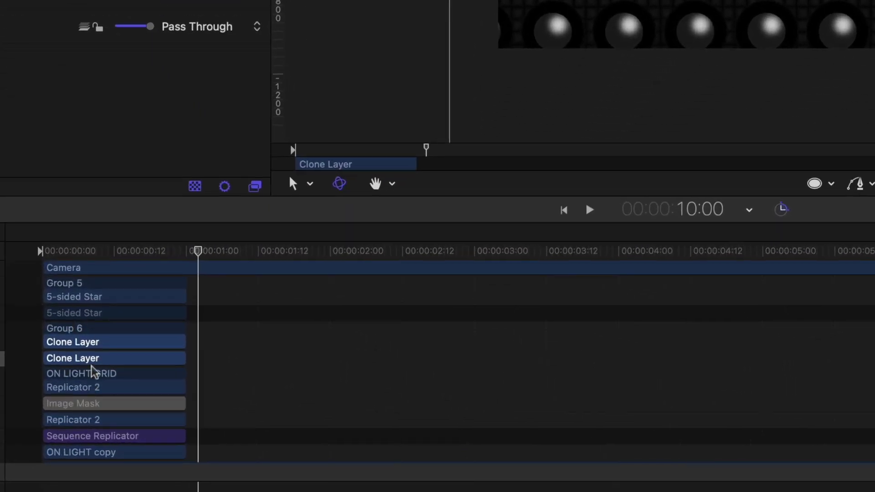
left_click_drag(91, 366, 218, 363)
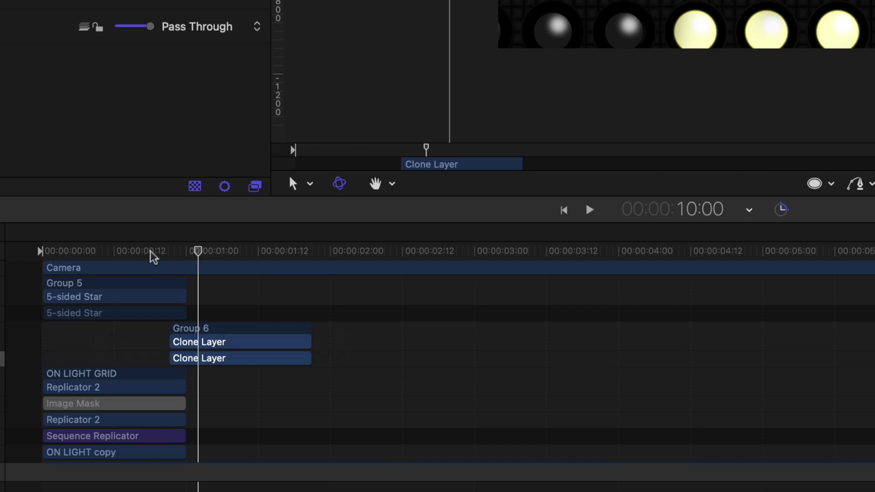
Step: Play back the overlap between the ON LIGHT GRID and Group 6, and move Group 6 slightly earlier in the timeline
left_click(164, 373)
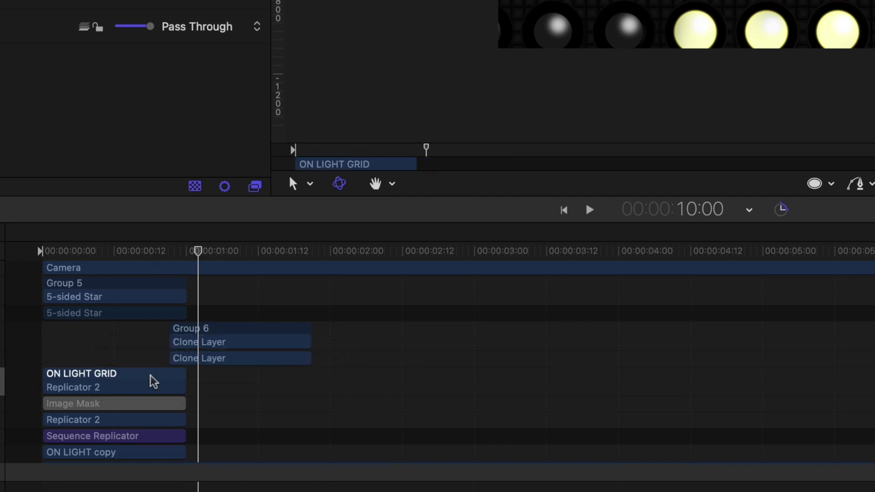
left_click(191, 328)
key("space")
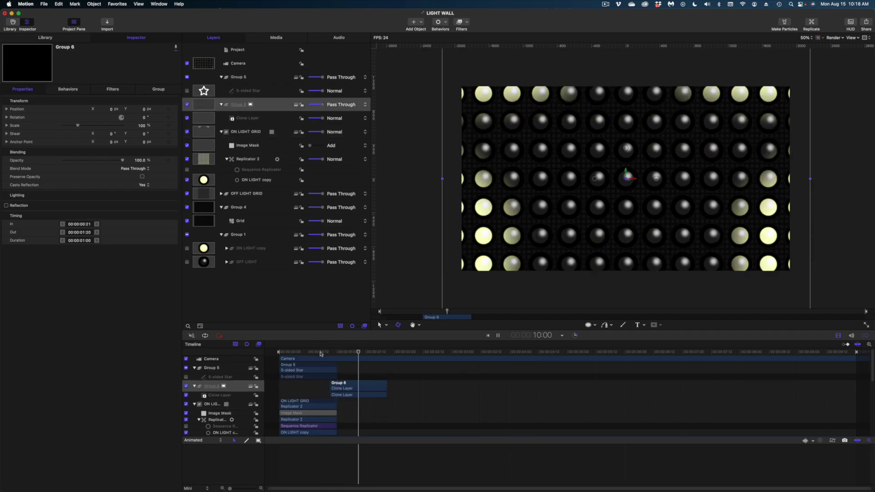
left_click_drag(346, 387, 342, 386)
left_click(322, 351)
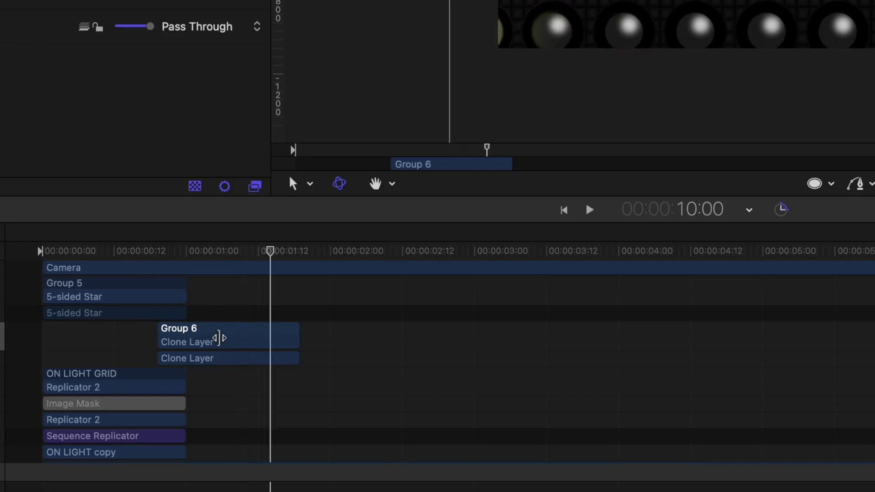
Step: Duplicate Group 6 repeatedly and place each copy further along the timeline so the clones follow one another
left_click(217, 340)
right_click(219, 340)
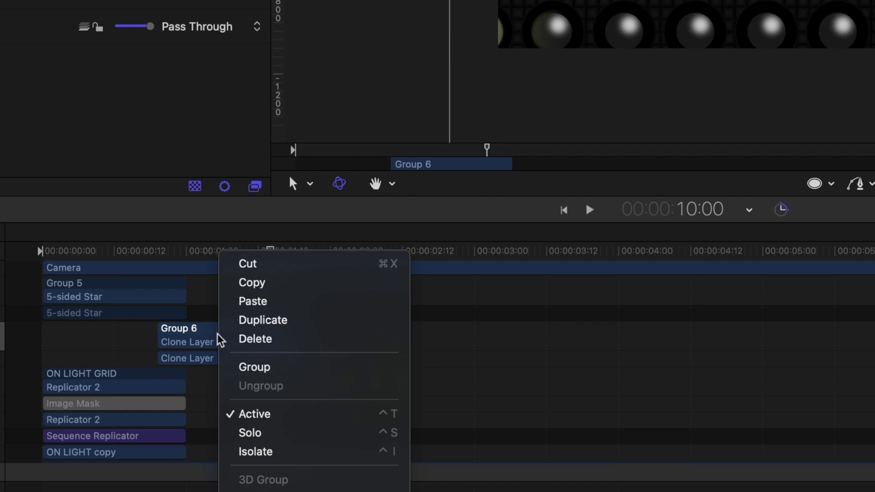
left_click(257, 322)
left_click_drag(241, 331, 752, 344)
right_click(501, 342)
left_click(528, 319)
Step: Play back the staggered clones and shift Group 6 copy earlier so it overlaps the end of Group 6
key("space")
key("space")
scroll(148, 347, "down", 4)
scroll(311, 335, "up", 2)
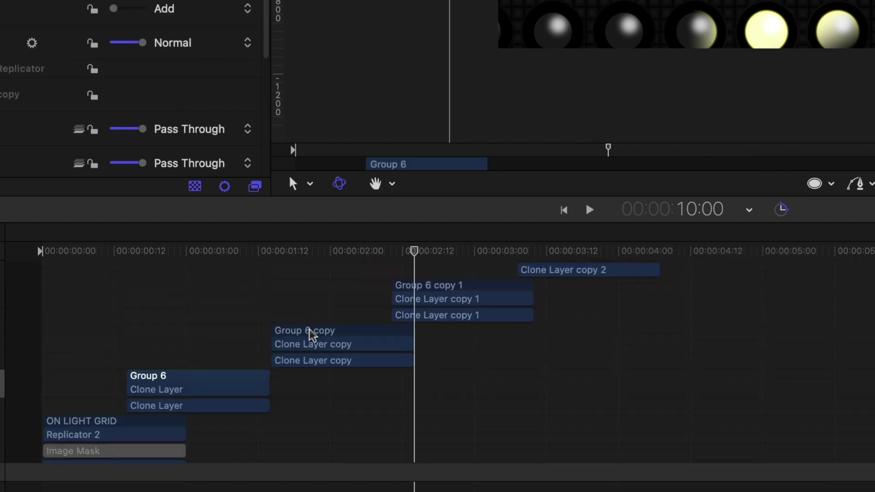
left_click_drag(311, 335, 250, 334)
left_click(380, 293)
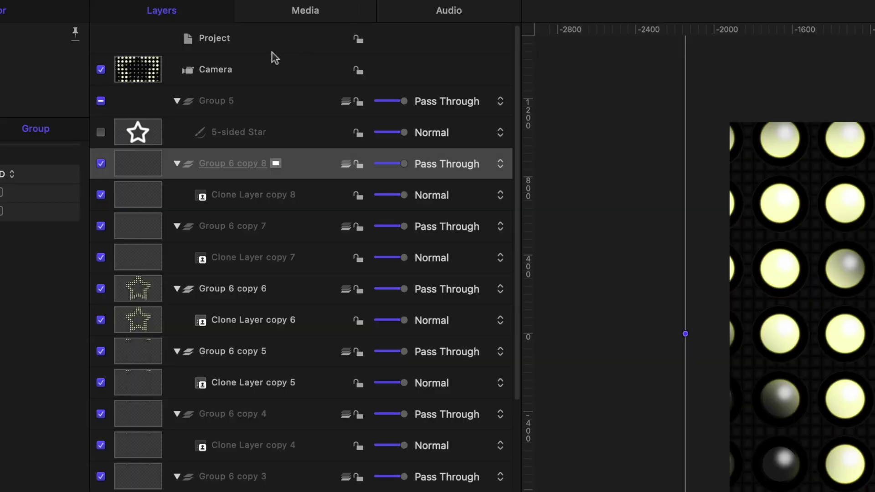
Step: Set the Camera's Y rotation to -13° and its scale to 95%
left_click(271, 68)
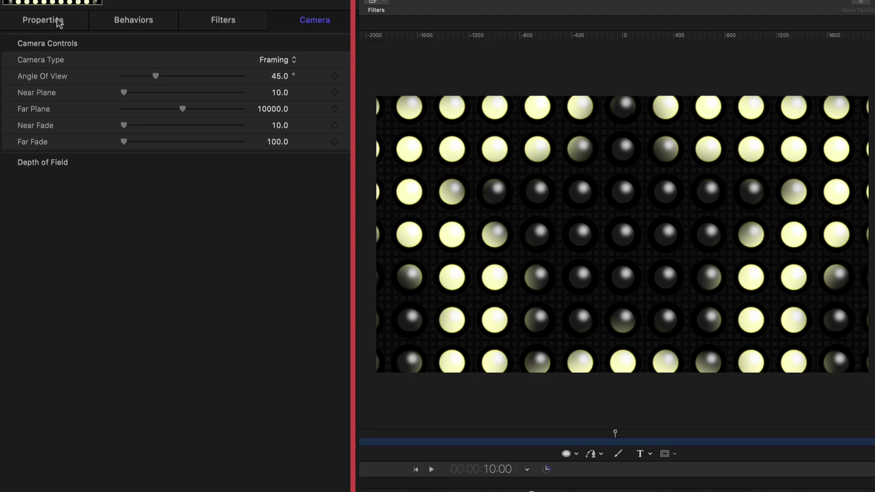
left_click(43, 20)
left_click(11, 76)
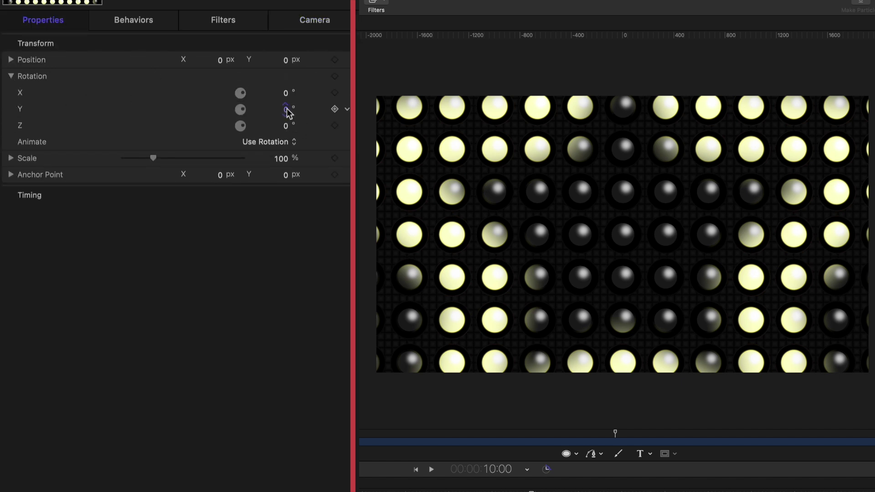
left_click_drag(287, 111, 280, 111)
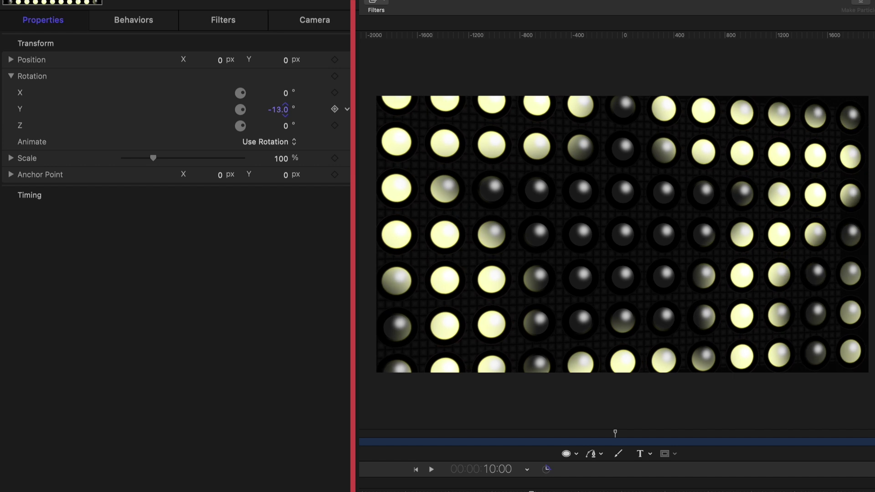
left_click_drag(282, 158, 281, 158)
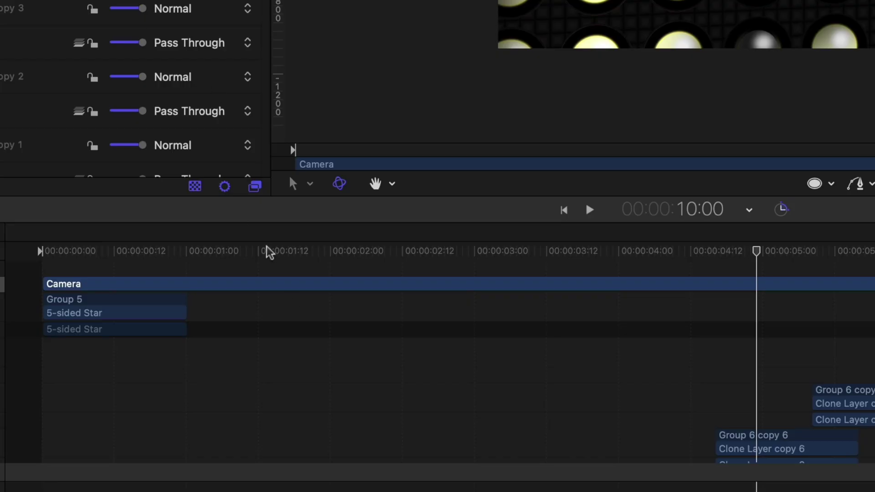
Step: Keyframe the Camera's X position from about -133 px at the first frame to a higher value near the last clone's end, and play it back
key("Home")
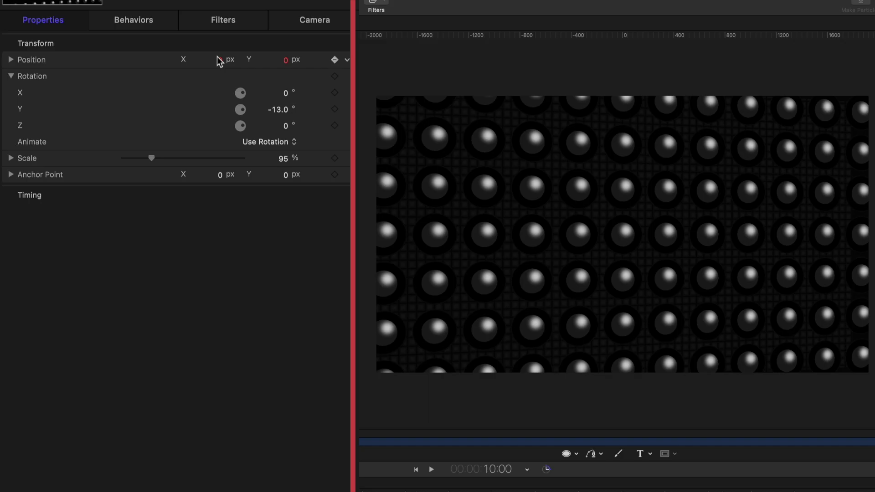
left_click_drag(221, 59, 171, 57)
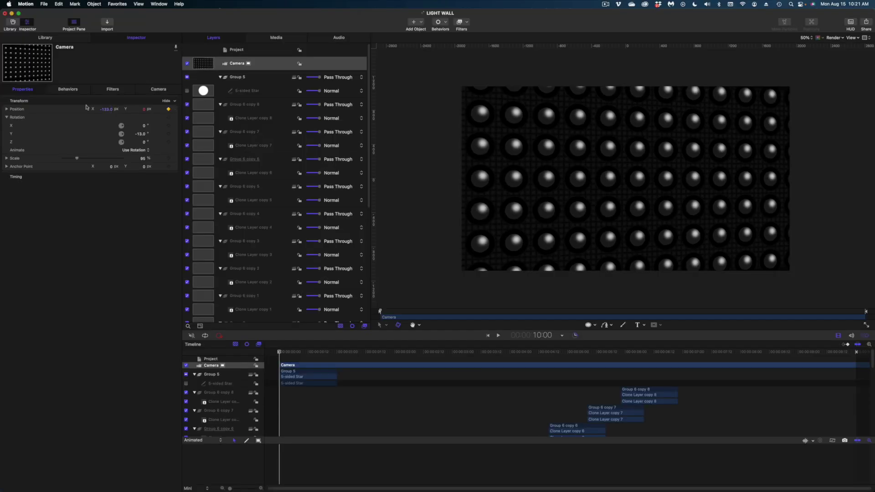
left_click_drag(301, 348, 674, 358)
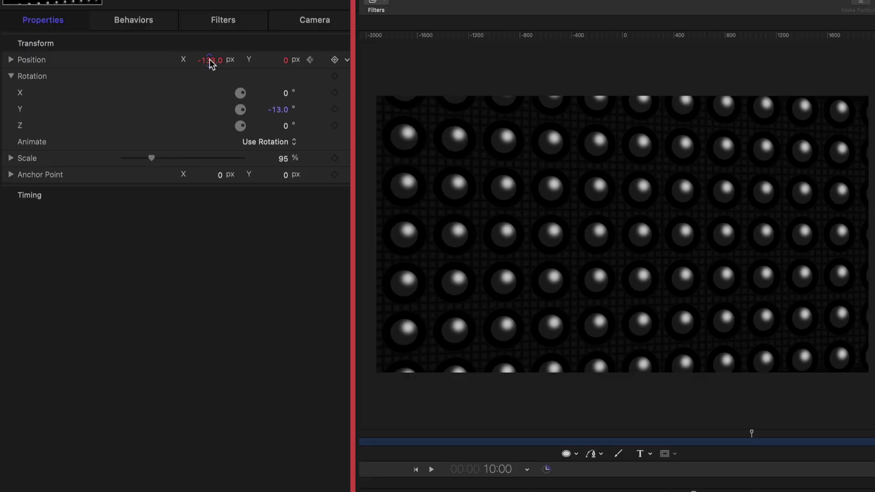
left_click_drag(211, 61, 210, 60)
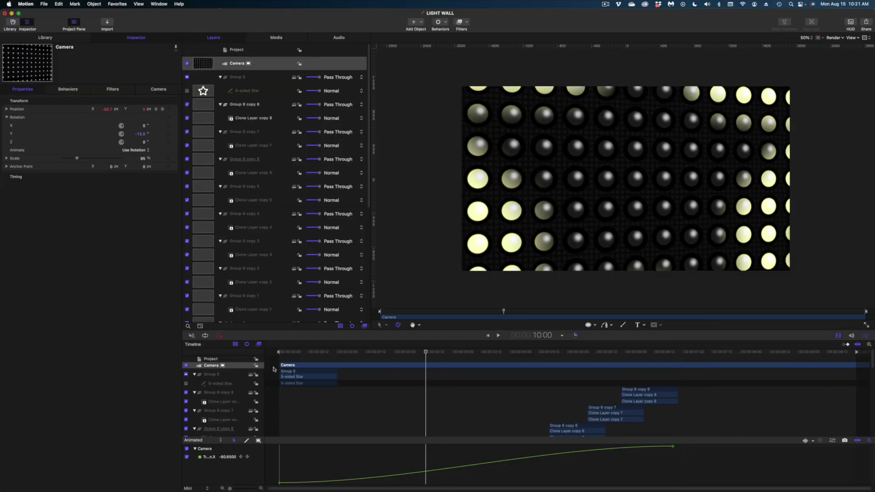
left_click(277, 351)
key("space")
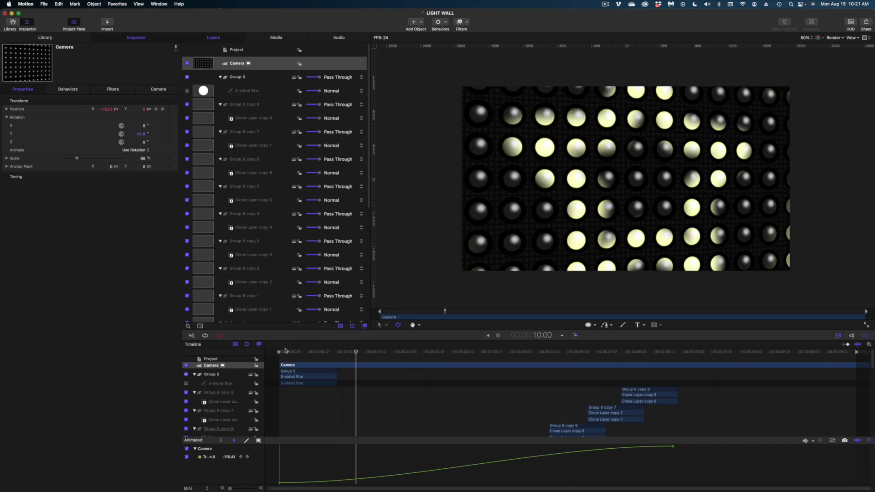